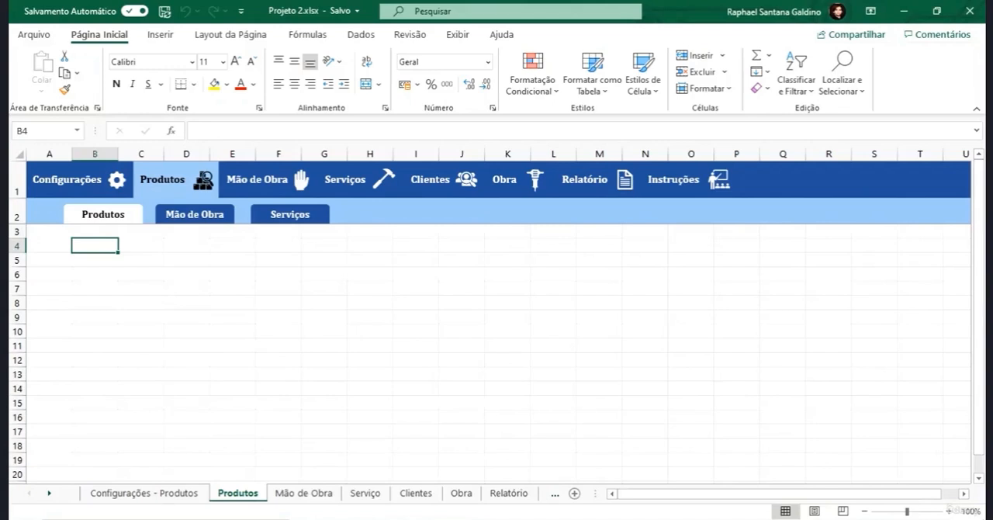
- Delete the three shape buttons Produtos, Mão de Obra and Serviços from row 2 of the Produtos sheet
{"action": "scroll", "coordinate": [137, 283], "scroll_direction": "down", "scroll_amount": 7}
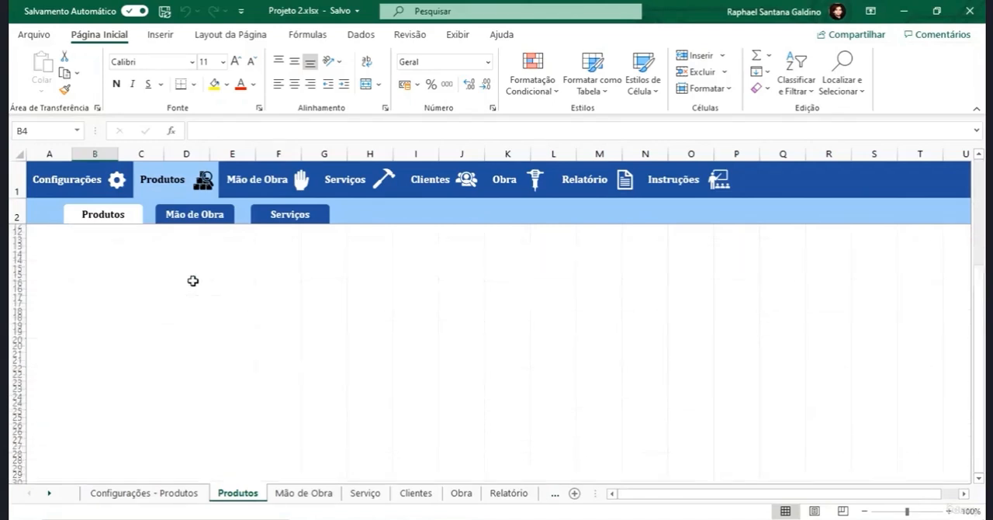
{"action": "scroll", "coordinate": [351, 353], "scroll_direction": "up", "scroll_amount": 7}
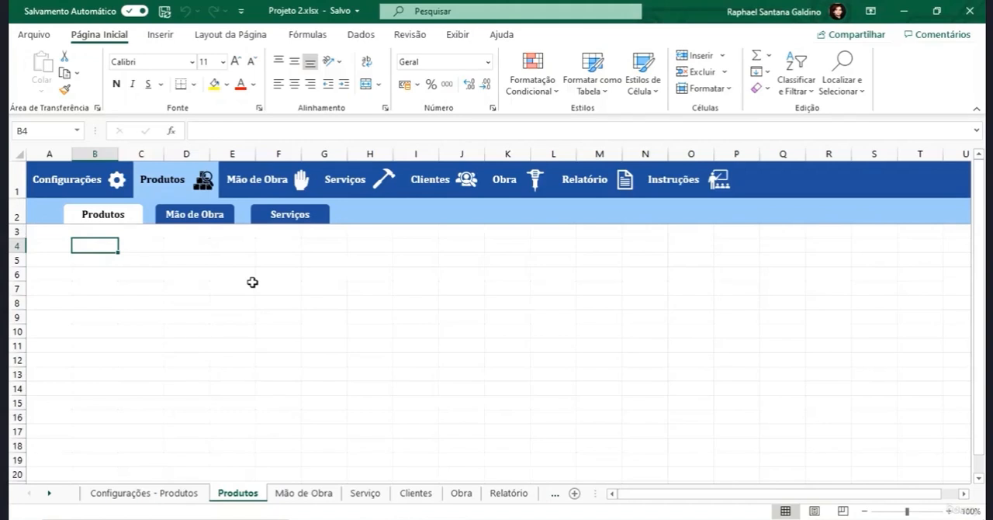
{"action": "left_click", "coordinate": [137, 218]}
{"action": "left_click", "coordinate": [195, 215], "text": "ctrl"}
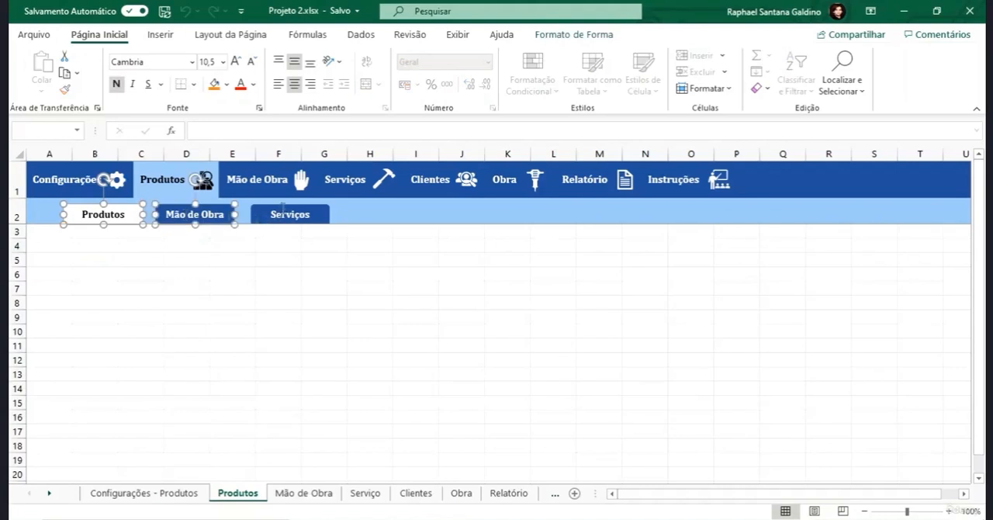
{"action": "left_click", "coordinate": [281, 206], "text": "ctrl"}
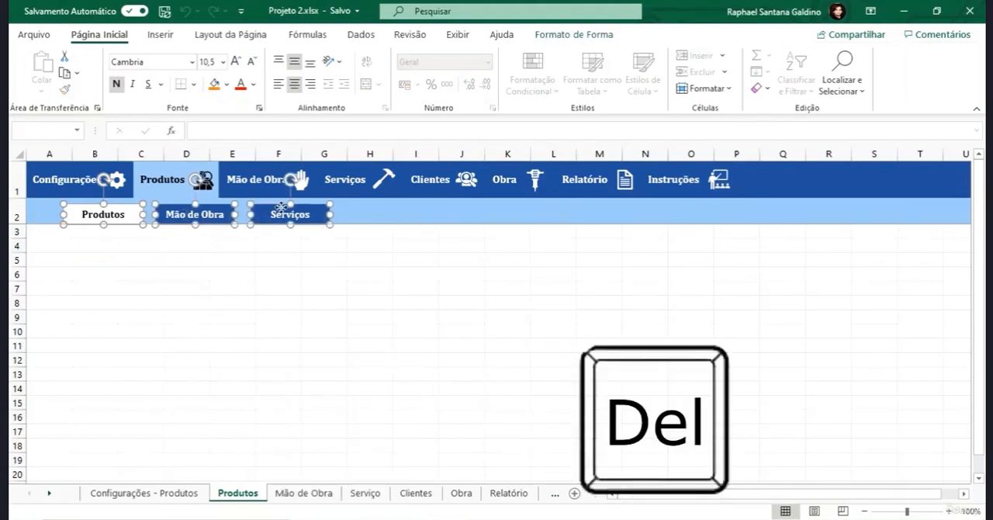
{"action": "key", "text": "Delete"}
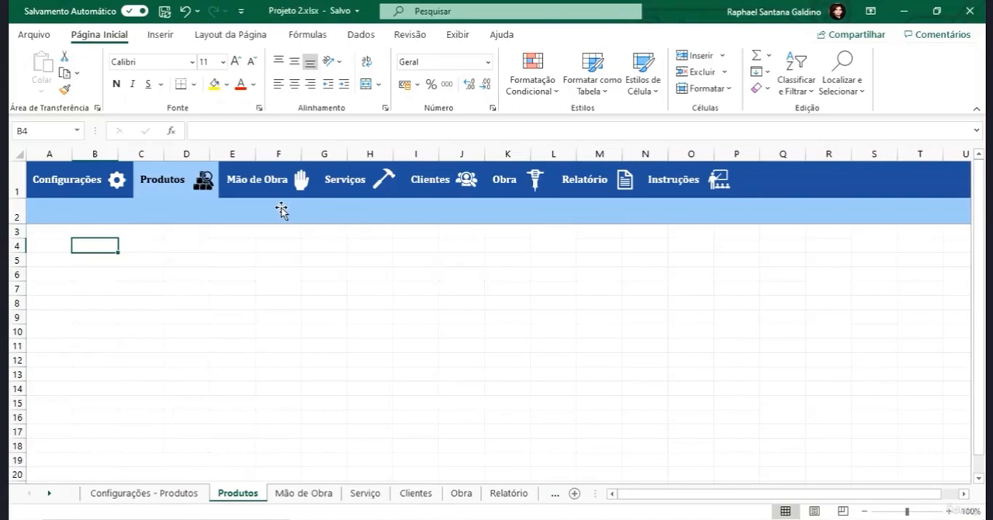
- Enter the column headers Produtos, Mercado, Qnt and Preço in cells F5 to I5
{"action": "left_click", "coordinate": [279, 261]}
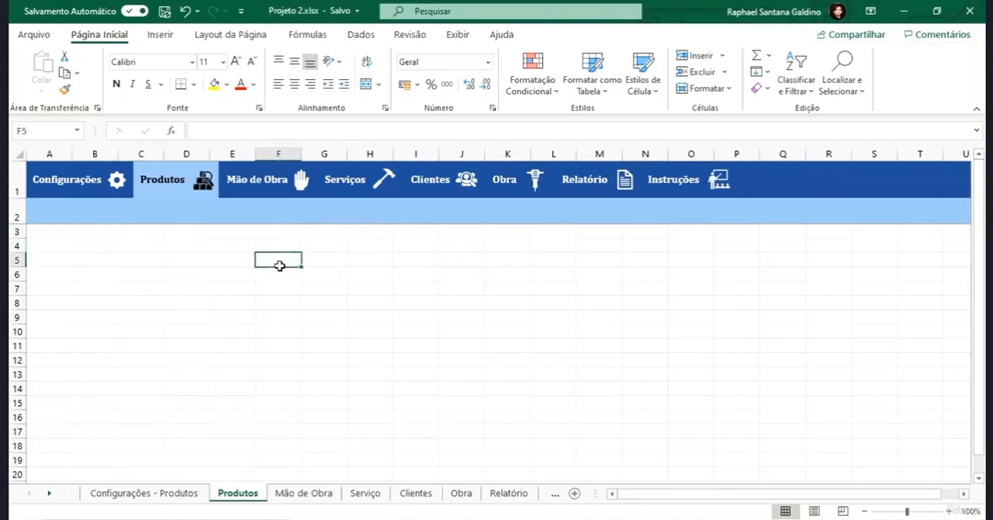
{"action": "type", "text": "Produtos"}
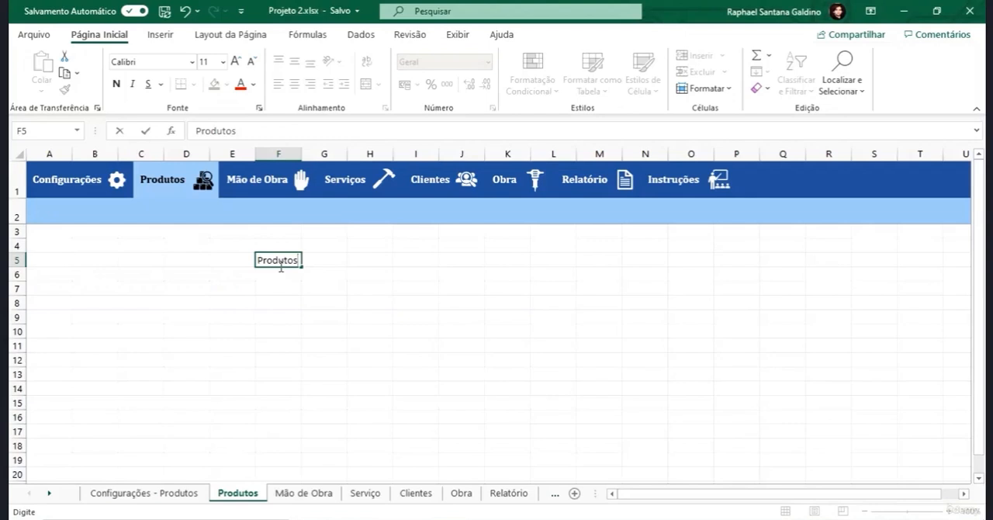
{"action": "key", "text": "Tab"}
{"action": "type", "text": "Mercado"}
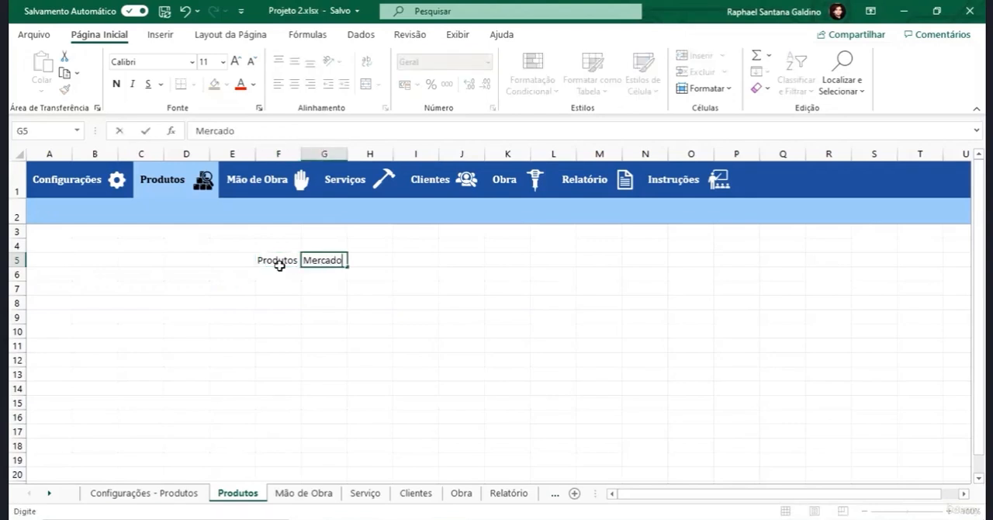
{"action": "key", "text": "Tab"}
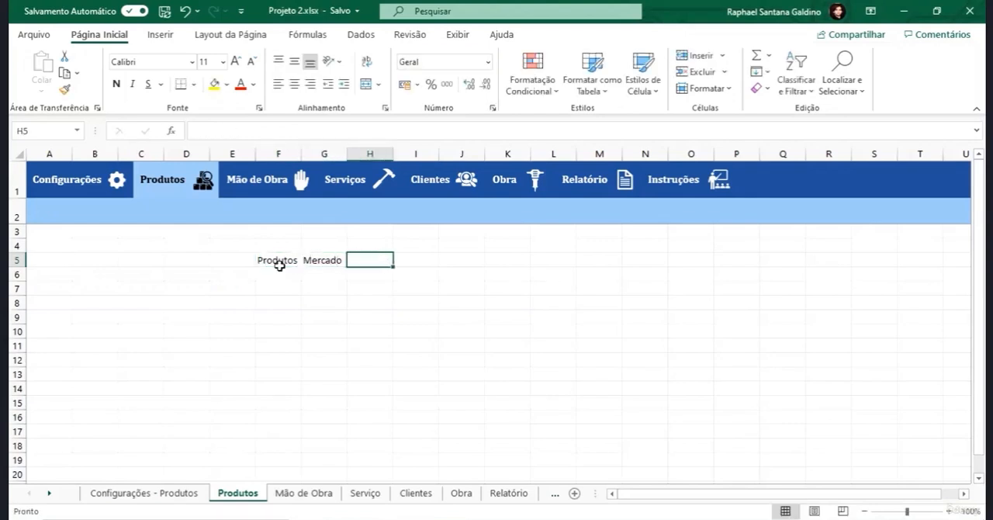
{"action": "type", "text": "Qnt"}
{"action": "key", "text": "Tab"}
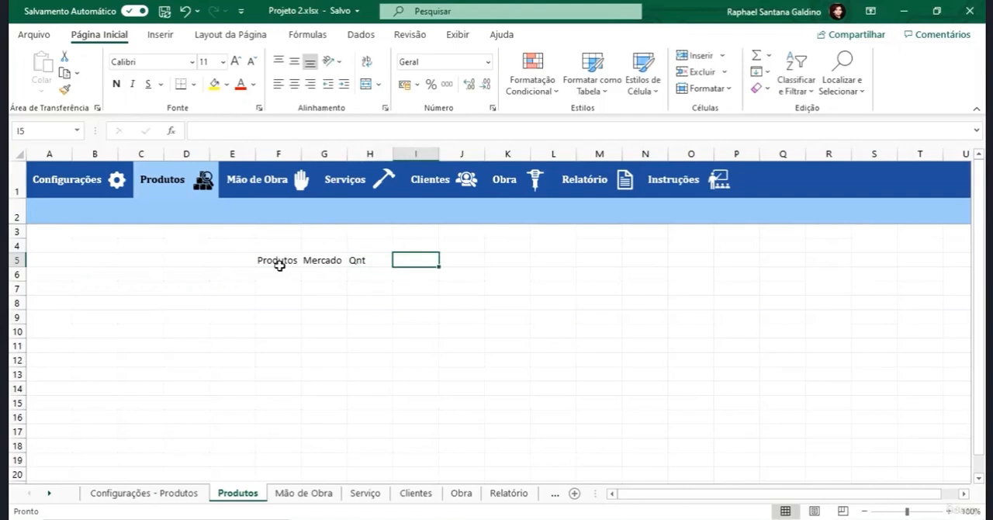
{"action": "type", "text": "Pre~ço"}
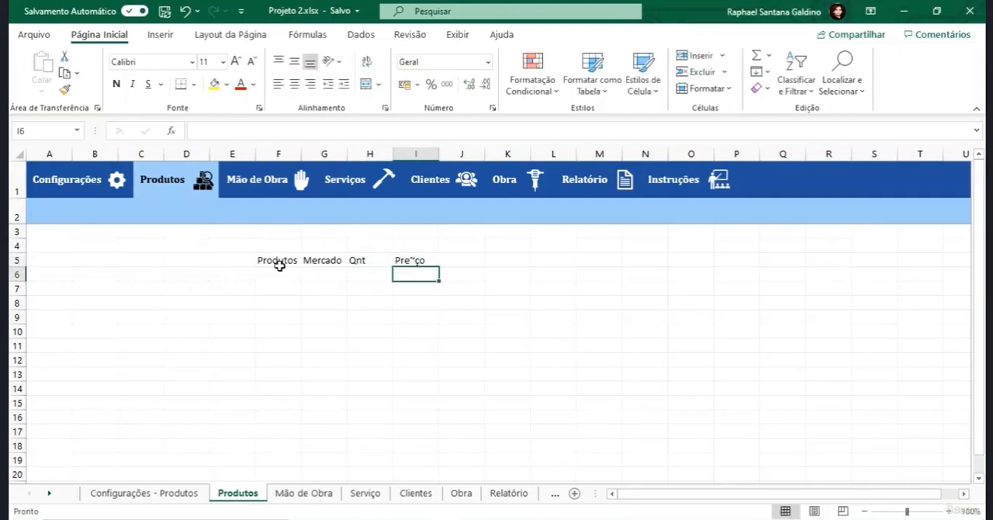
{"action": "left_click", "coordinate": [416, 260]}
{"action": "key", "text": "BackSpace"}
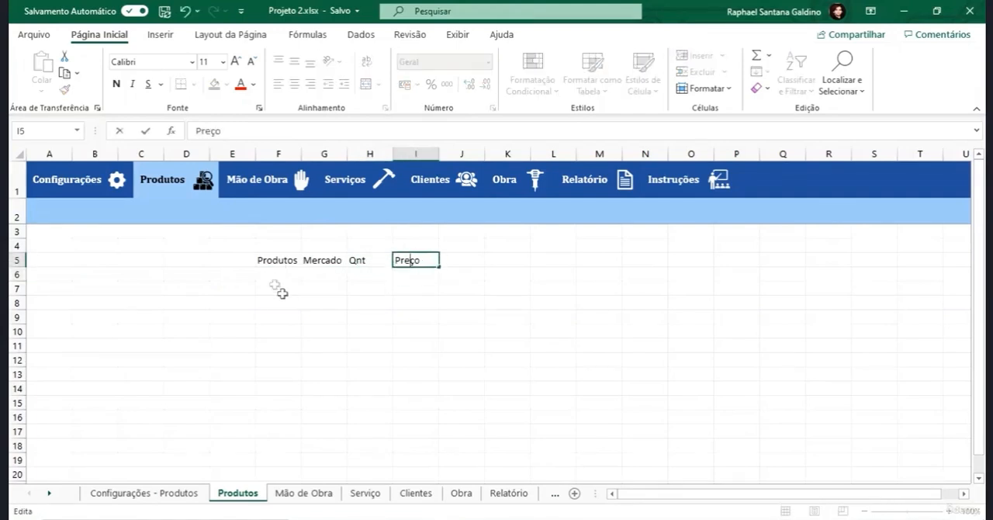
- Enter the products Feijão, Arroz and Carne in F6 to F8 under the Produtos header
{"action": "left_click", "coordinate": [274, 274]}
{"action": "type", "text": "Feijao"}
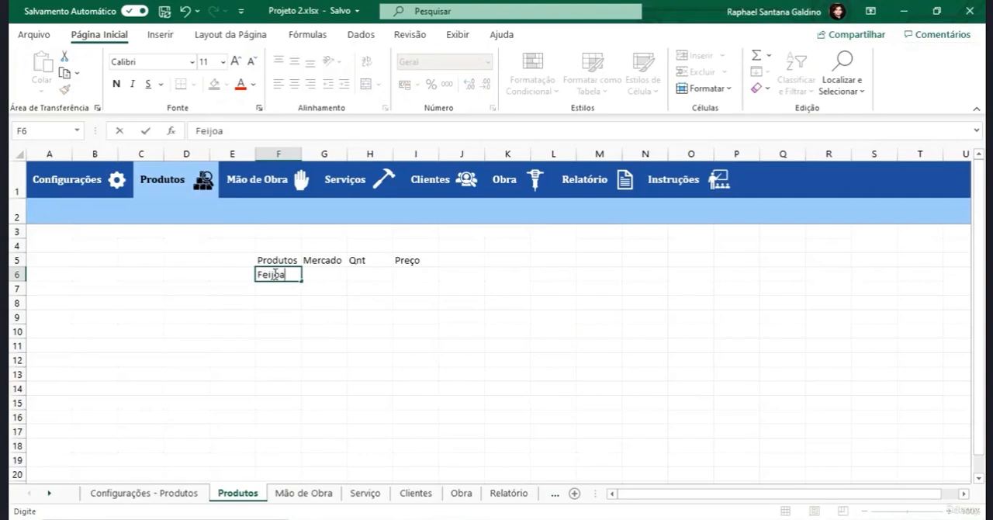
{"action": "key", "text": "BackSpace"}
{"action": "key", "text": "BackSpace"}
{"action": "type", "text": "ão"}
{"action": "key", "text": "Return"}
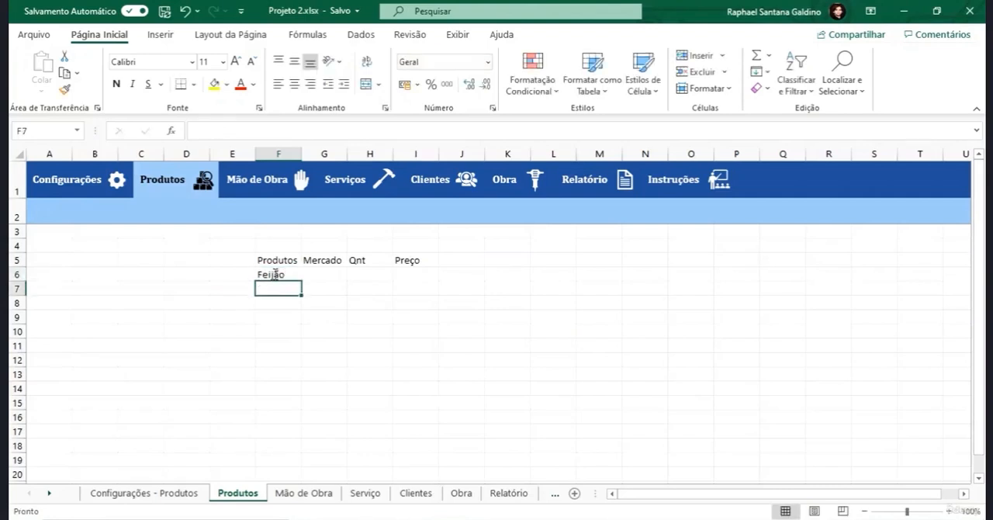
{"action": "type", "text": "Arroz"}
{"action": "key", "text": "Return"}
{"action": "type", "text": "Carne"}
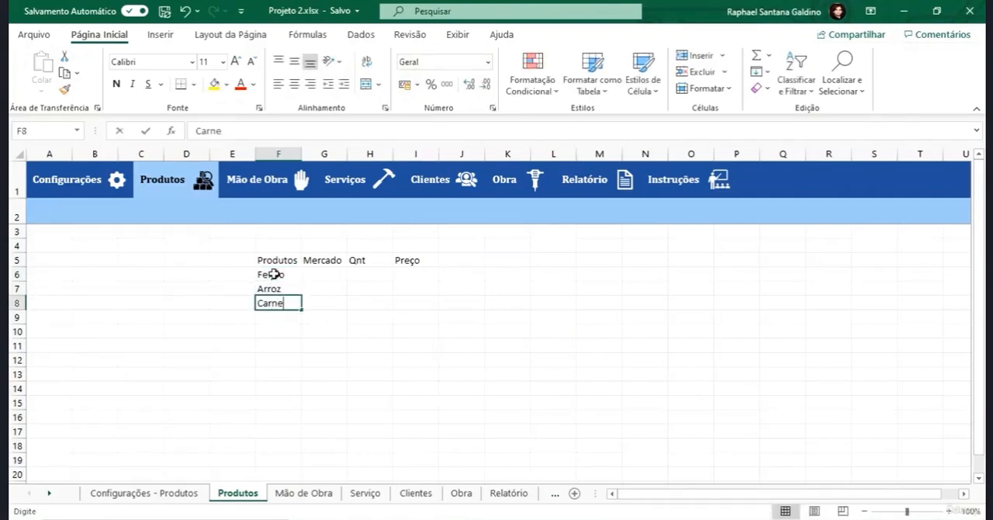
- Fill the Mercado column in G6 to G8 with Mercado 1, Mercado 2 and Mercado 1
{"action": "key", "text": "Up"}
{"action": "key", "text": "Right"}
{"action": "key", "text": "Up"}
{"action": "type", "text": "Mercado"}
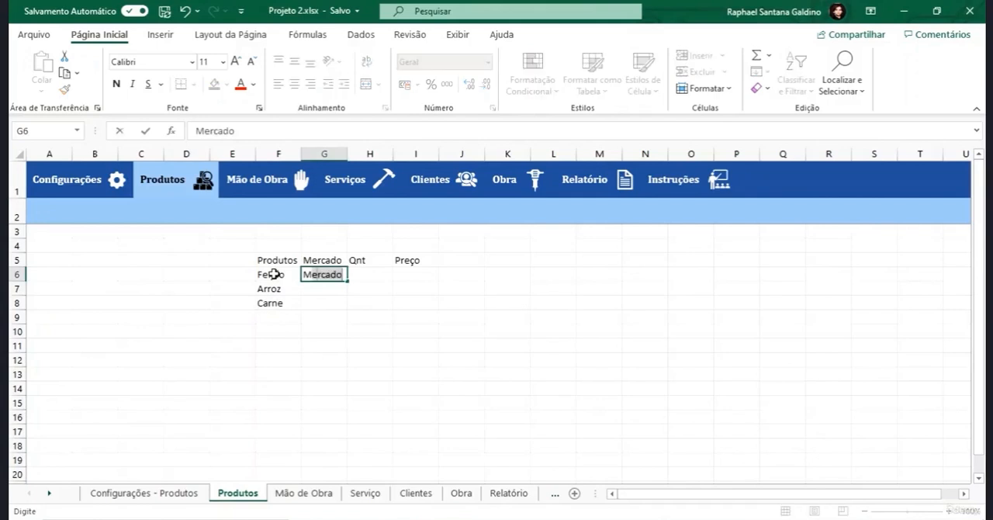
{"action": "type", "text": " 1"}
{"action": "key", "text": "Return"}
{"action": "type", "text": "Mercado 2"}
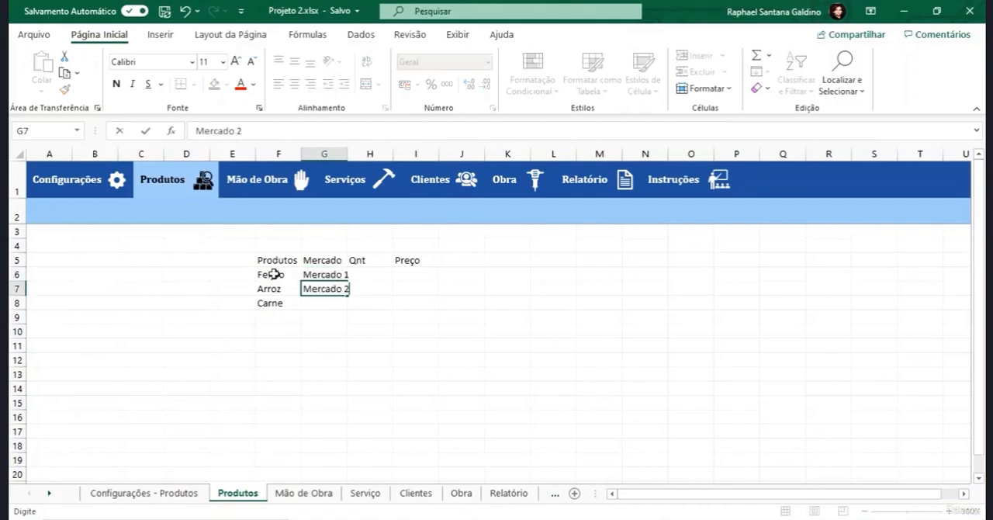
{"action": "key", "text": "Return"}
{"action": "type", "text": "Mercado "}
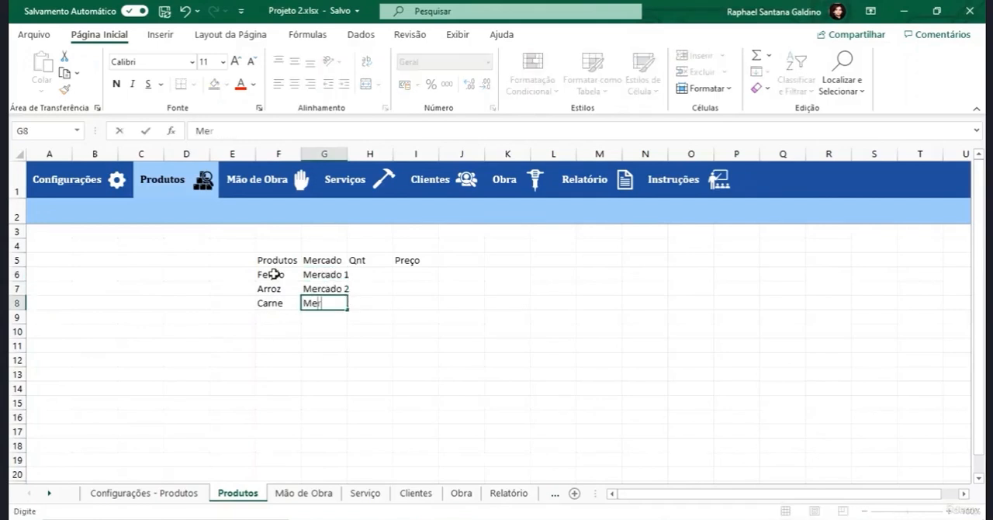
{"action": "type", "text": "1"}
- Enter the quantities 5, 10 and 3 in H6 to H8 under the Qnt header
{"action": "key", "text": "Right"}
{"action": "key", "text": "Up"}
{"action": "key", "text": "Up"}
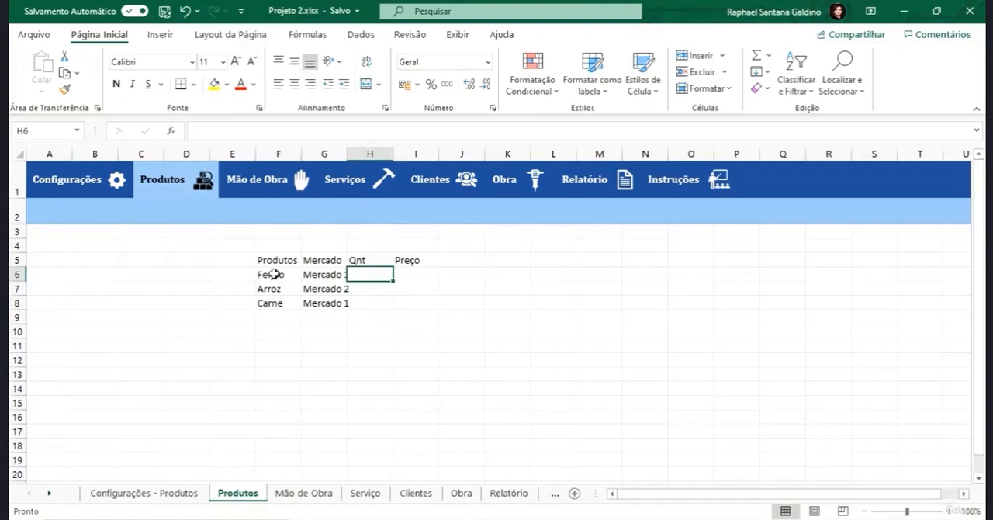
{"action": "type", "text": "5"}
{"action": "key", "text": "Return"}
{"action": "type", "text": "10"}
{"action": "key", "text": "Return"}
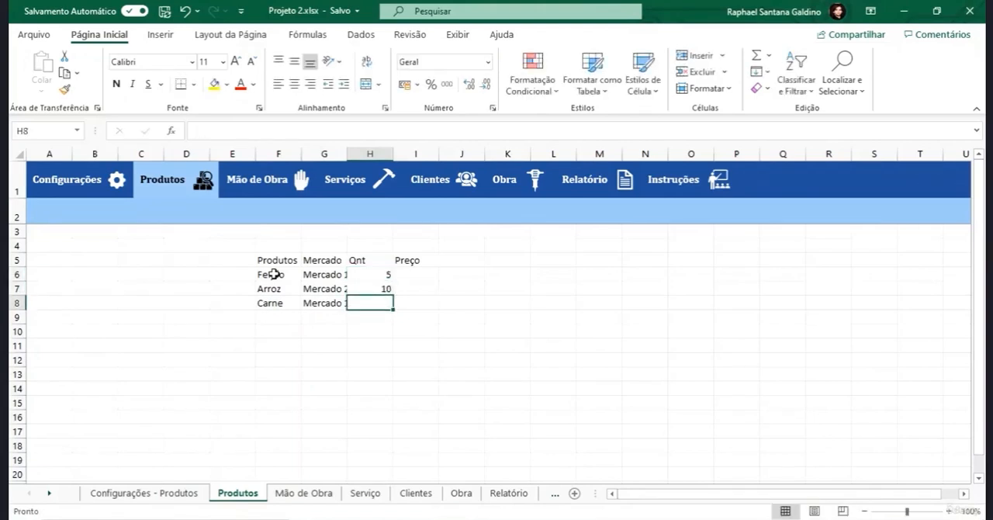
{"action": "type", "text": "3"}
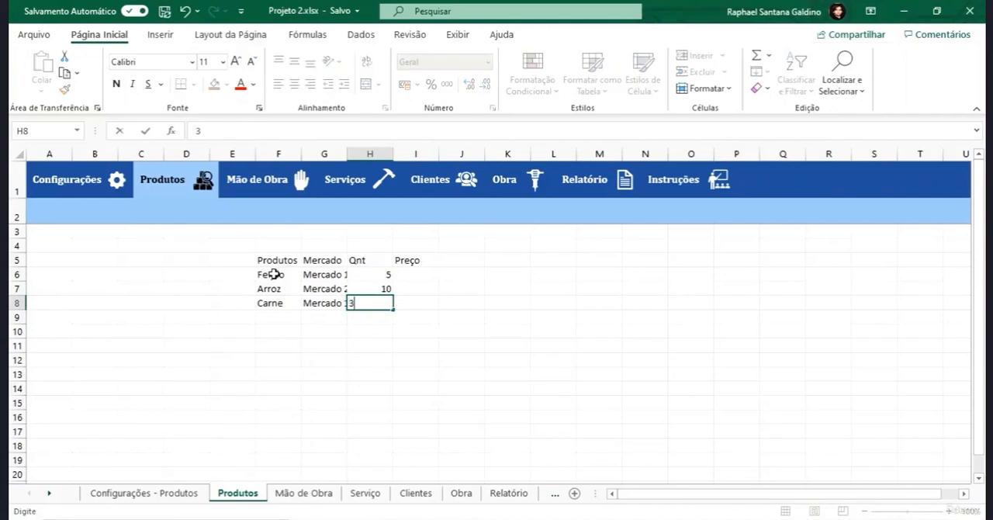
- Enter the prices 7, 5 and 20 in I6 to I8 under the Preço header
{"action": "key", "text": "Right"}
{"action": "key", "text": "Up"}
{"action": "key", "text": "Up"}
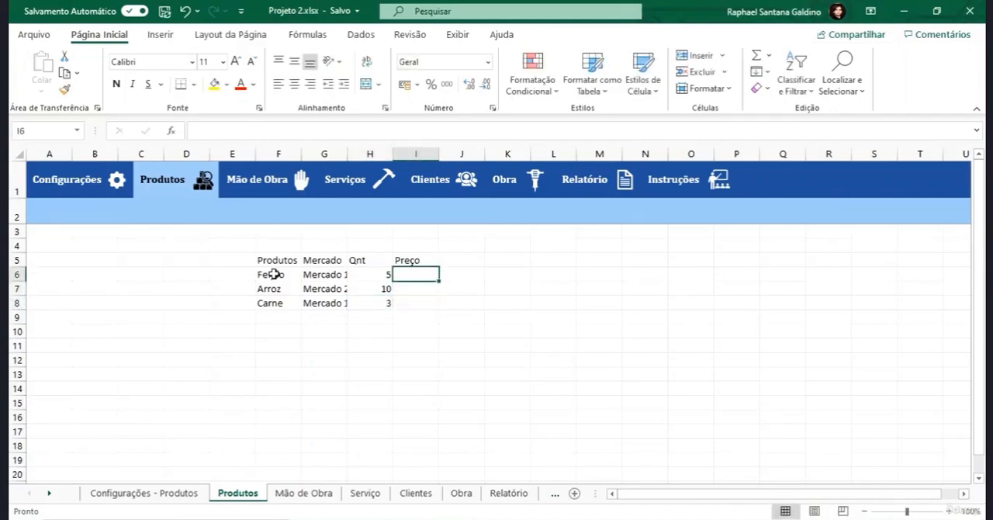
{"action": "type", "text": "7"}
{"action": "key", "text": "Return"}
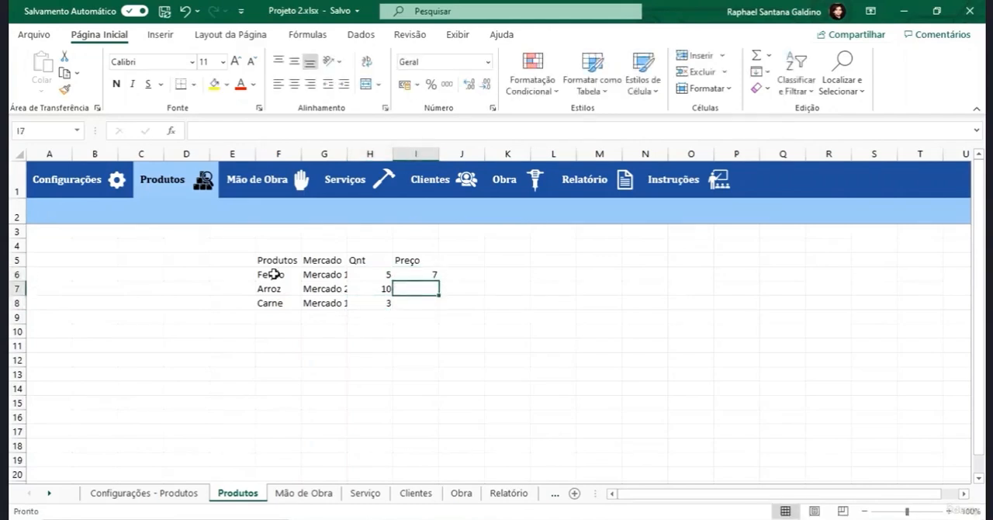
{"action": "type", "text": "5"}
{"action": "key", "text": "Return"}
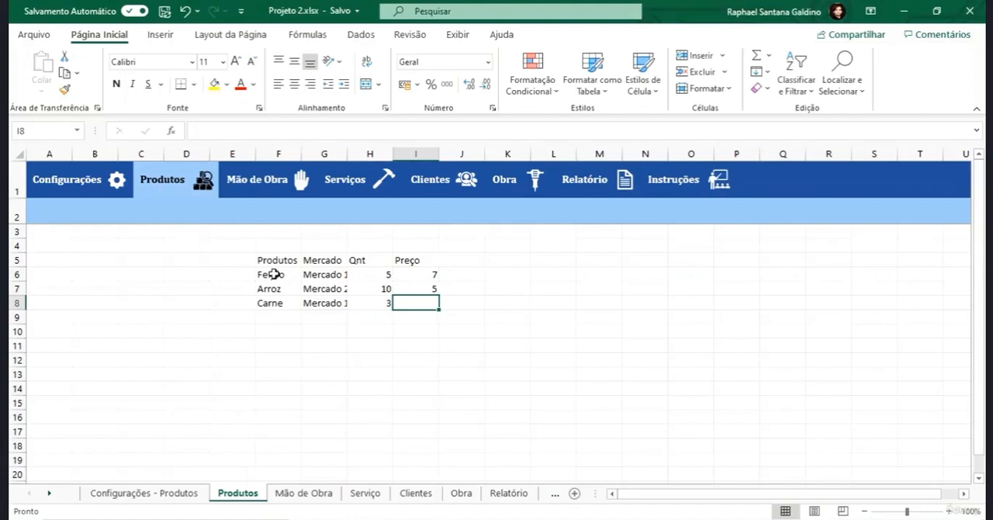
{"action": "type", "text": "20"}
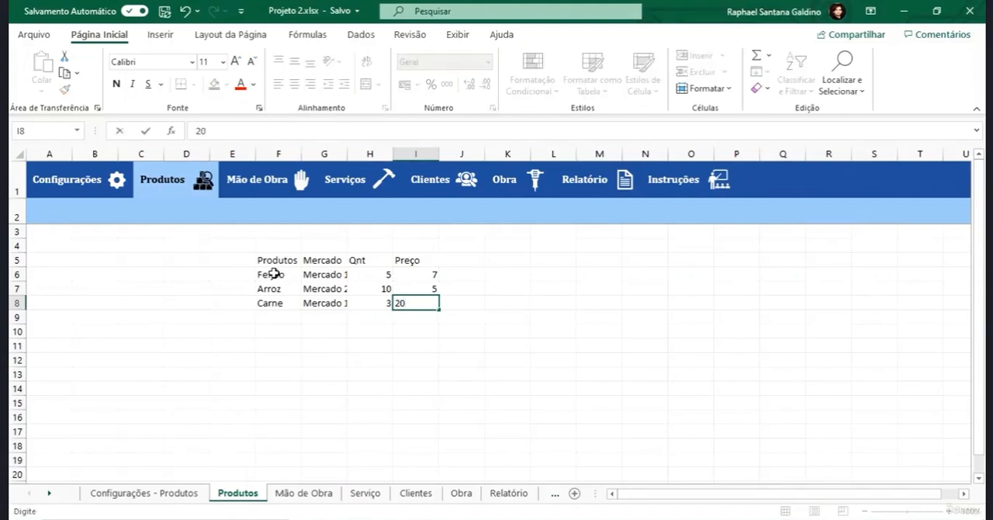
{"action": "left_click", "coordinate": [388, 329]}
- Apply the R$ accounting number format to the prices in I6:I8
{"action": "left_click_drag", "start_coordinate": [426, 278], "coordinate": [430, 301]}
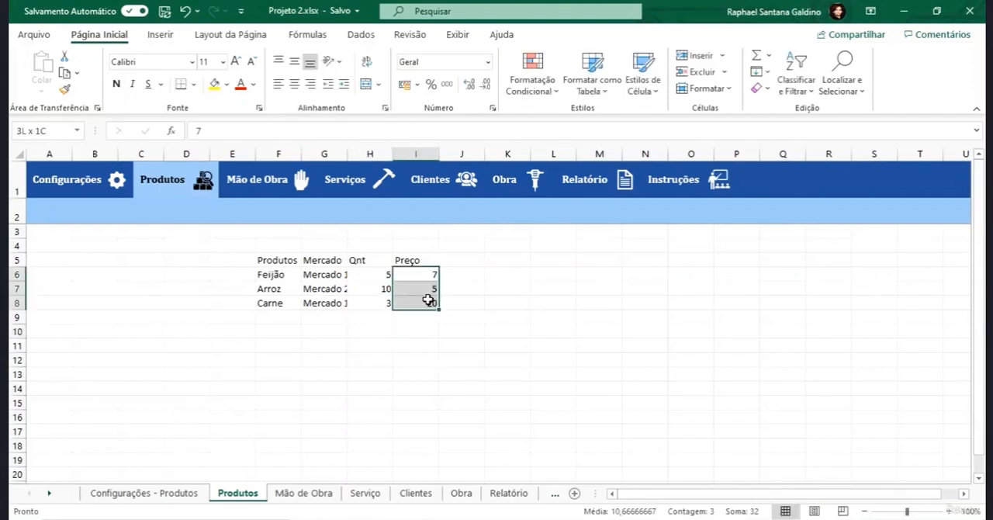
{"action": "left_click", "coordinate": [404, 85]}
{"action": "left_click", "coordinate": [432, 371]}
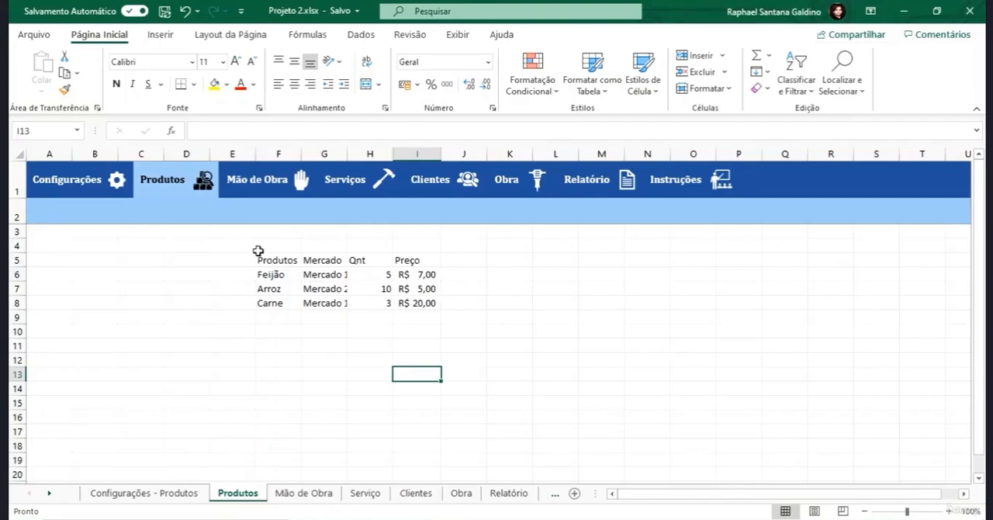
- Try turning the range F5:I8 into a table with Quick Analysis and undo the conversion
{"action": "left_click_drag", "start_coordinate": [262, 260], "coordinate": [424, 305]}
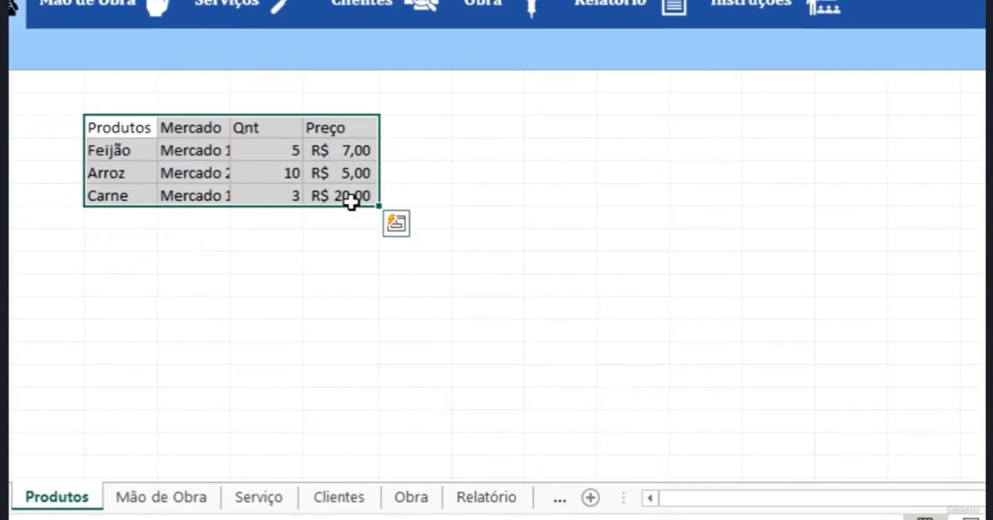
{"action": "left_click", "coordinate": [396, 224]}
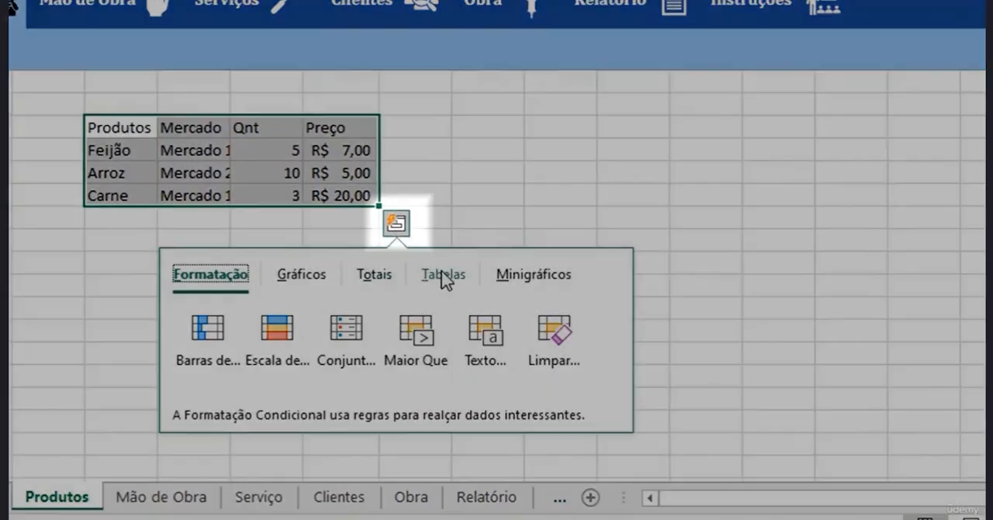
{"action": "left_click", "coordinate": [447, 274]}
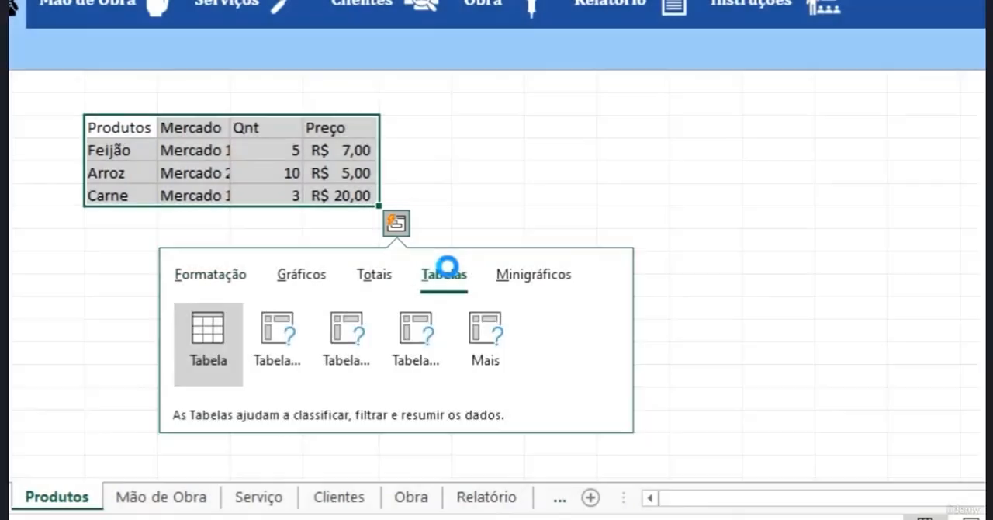
{"action": "left_click", "coordinate": [208, 341]}
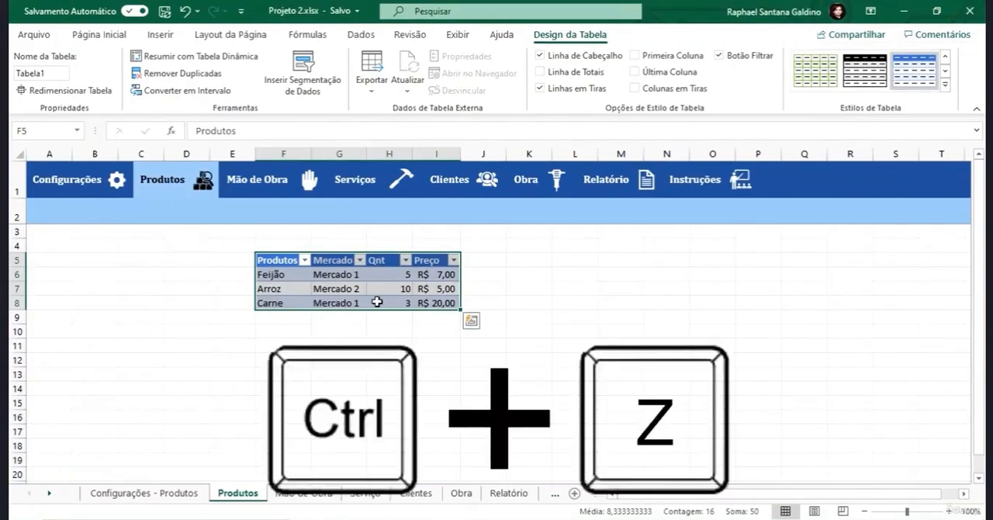
{"action": "key", "text": "ctrl+z"}
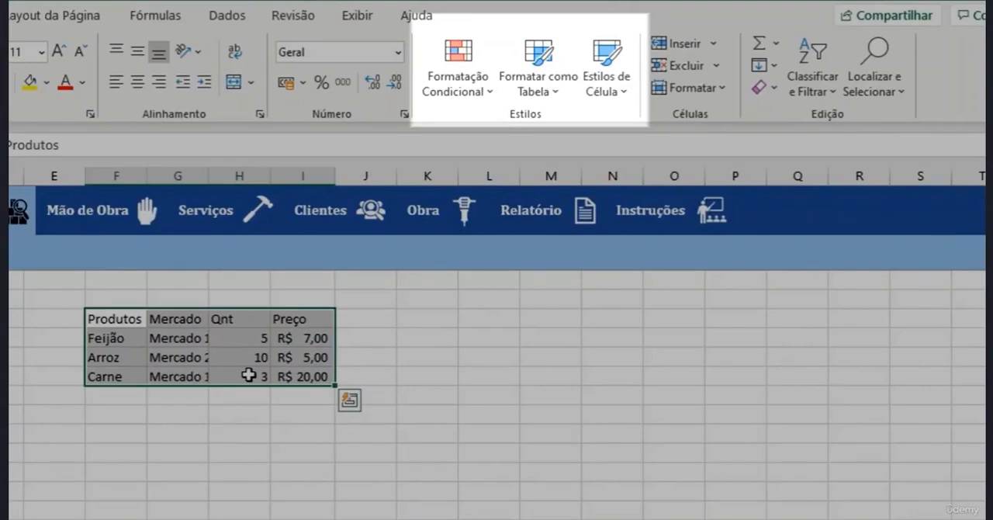
- Format the range F5:I8 as a table with headers, using the grey style in the second row of the Média group
{"action": "left_click", "coordinate": [517, 87]}
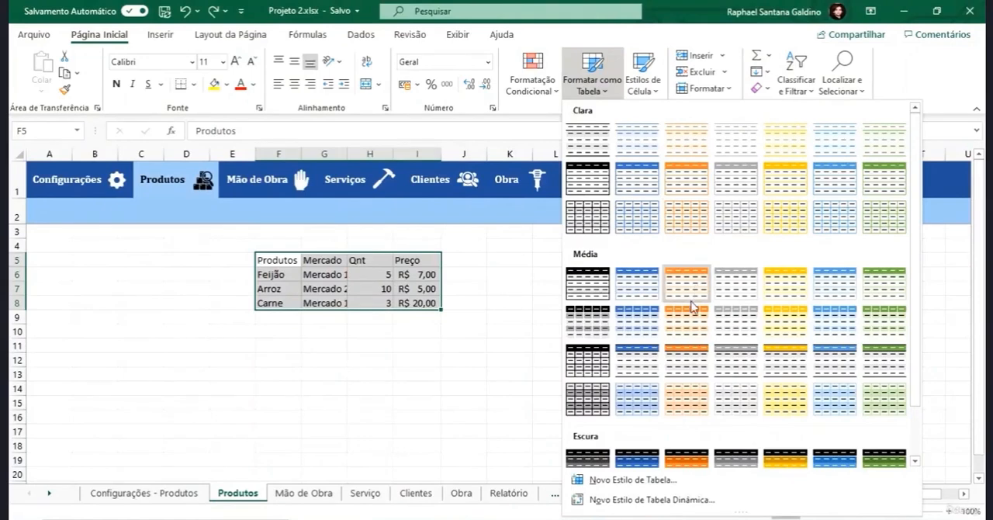
{"action": "left_click", "coordinate": [732, 314]}
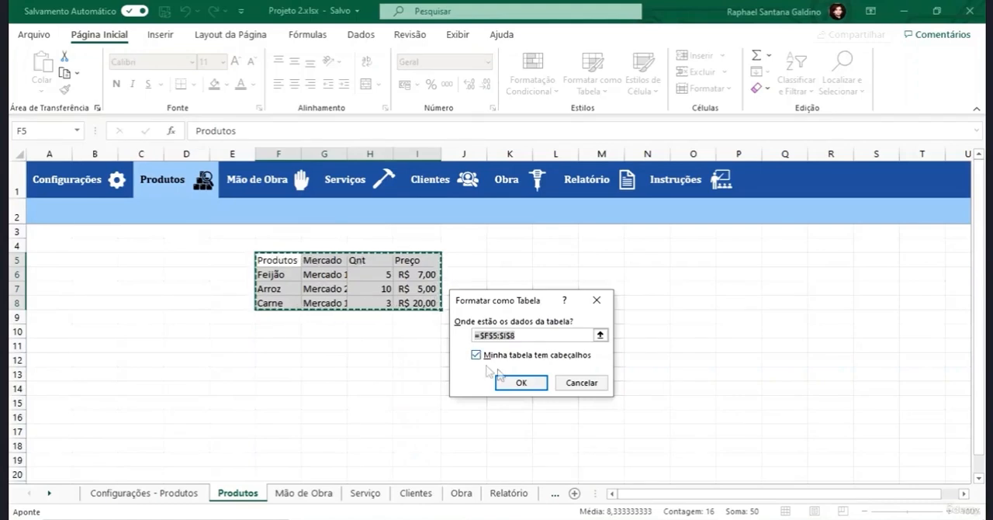
{"action": "left_click", "coordinate": [519, 383]}
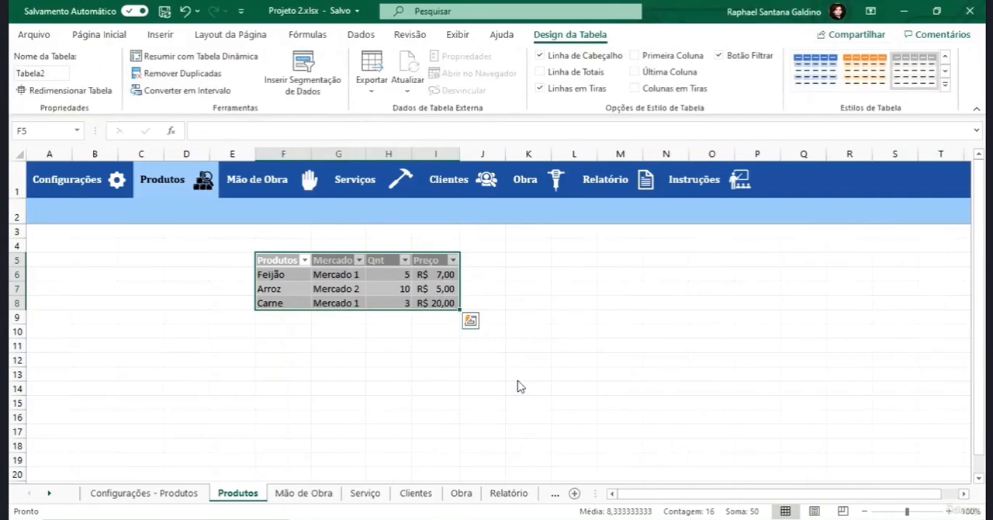
- Undo the grey table formatting and insert a table with headers over the range F5:I8 instead
{"action": "key", "text": "ctrl+z"}
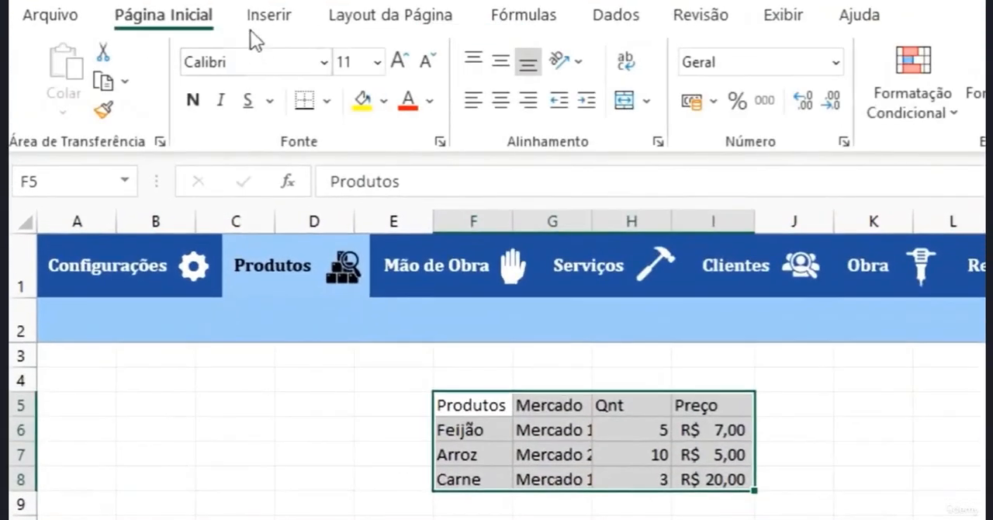
{"action": "left_click", "coordinate": [253, 23]}
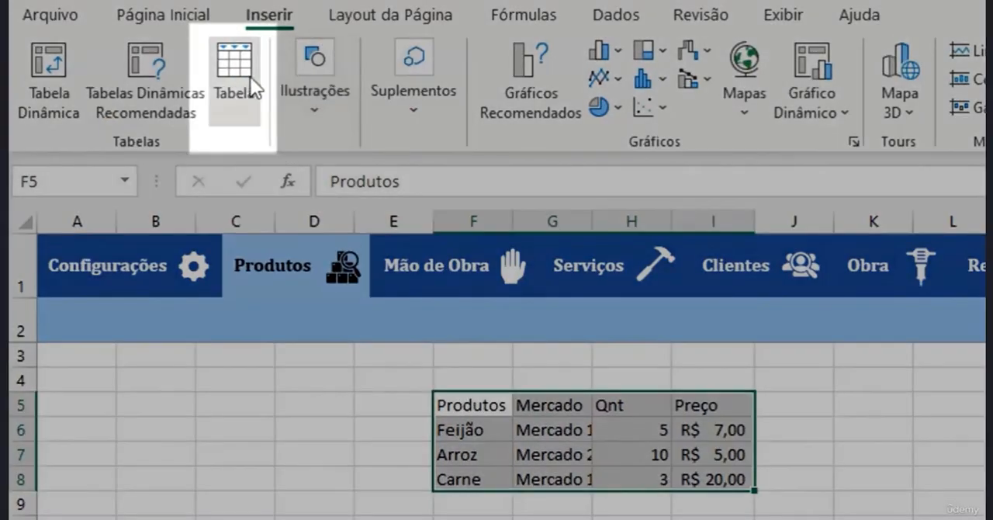
{"action": "left_click", "coordinate": [252, 92]}
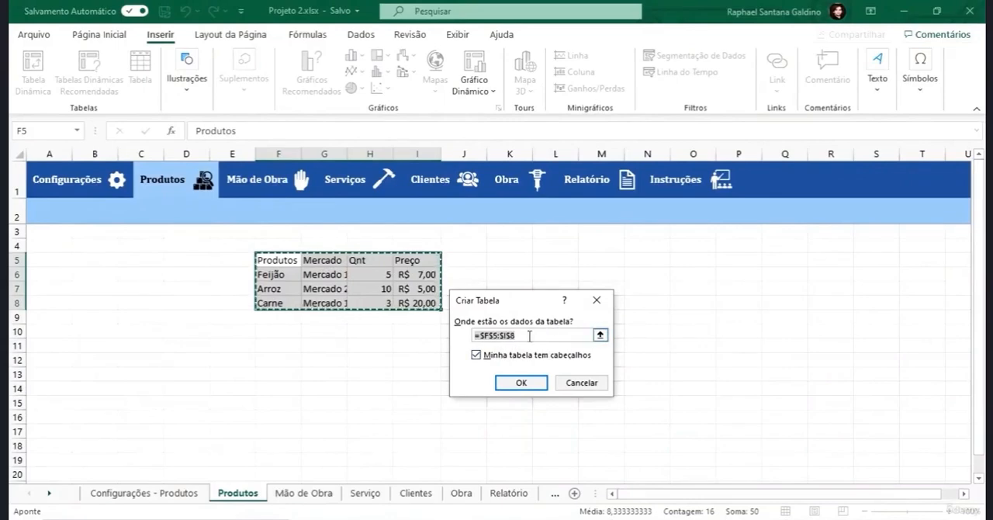
{"action": "left_click", "coordinate": [522, 382]}
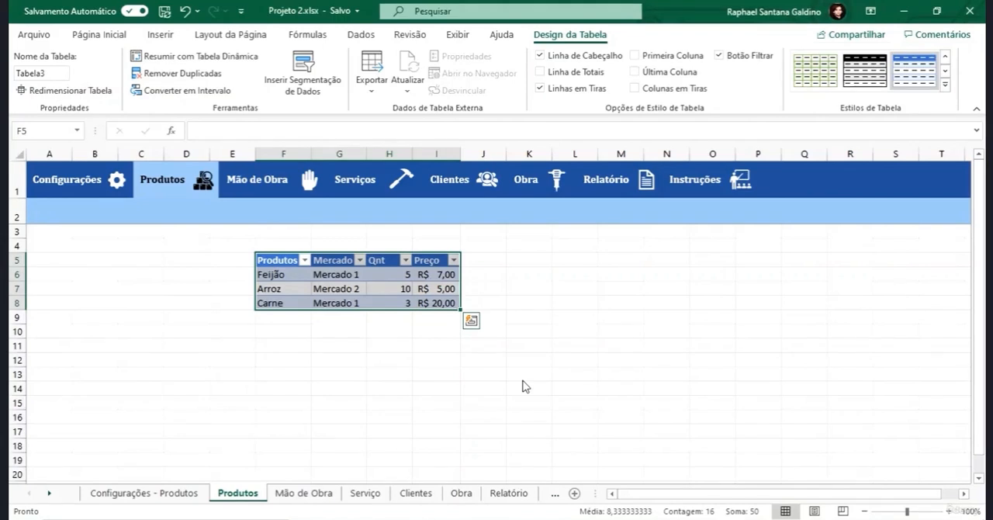
{"action": "left_click", "coordinate": [359, 358]}
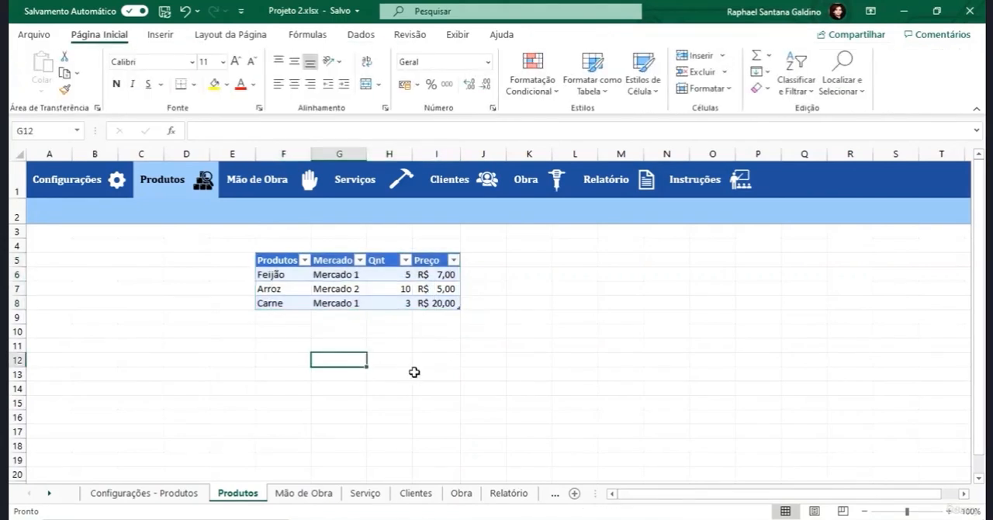
- Try to rename the product table as "Tabela de Compras"
{"action": "left_click", "coordinate": [370, 289]}
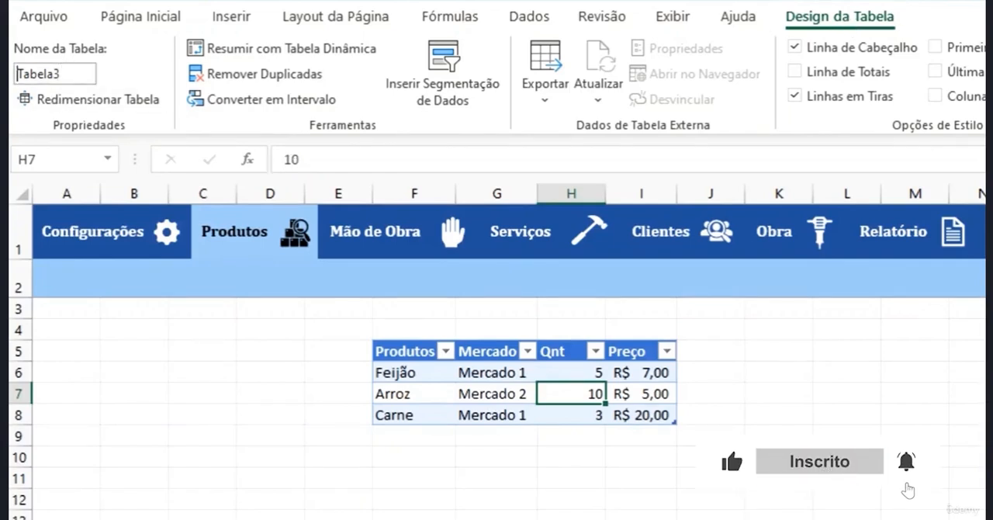
{"action": "double_click", "coordinate": [69, 73]}
{"action": "type", "text": "Tabela"}
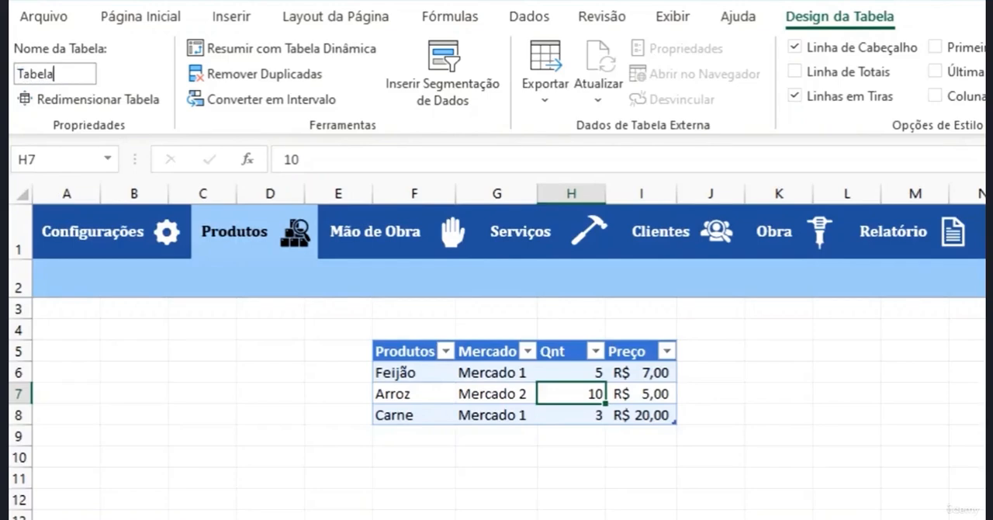
{"action": "type", "text": " de Compras"}
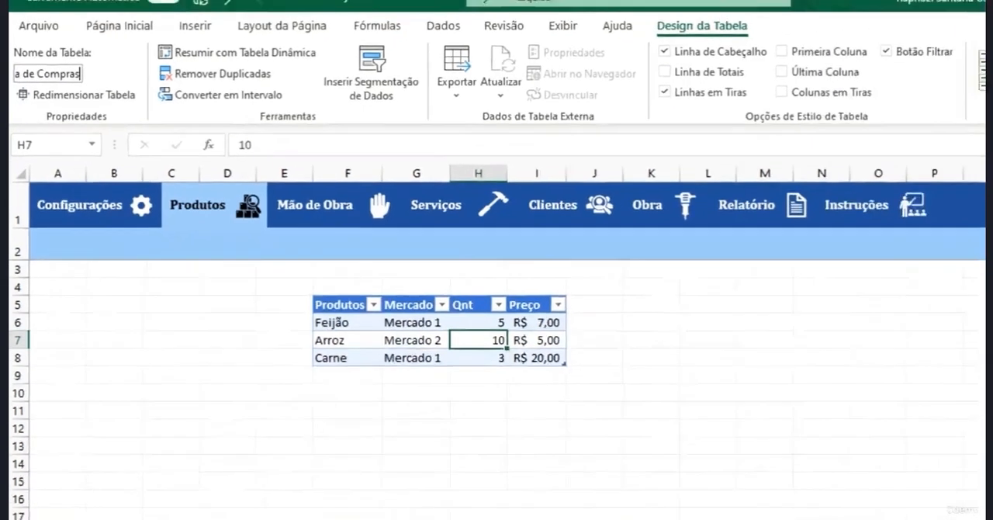
{"action": "key", "text": "Return"}
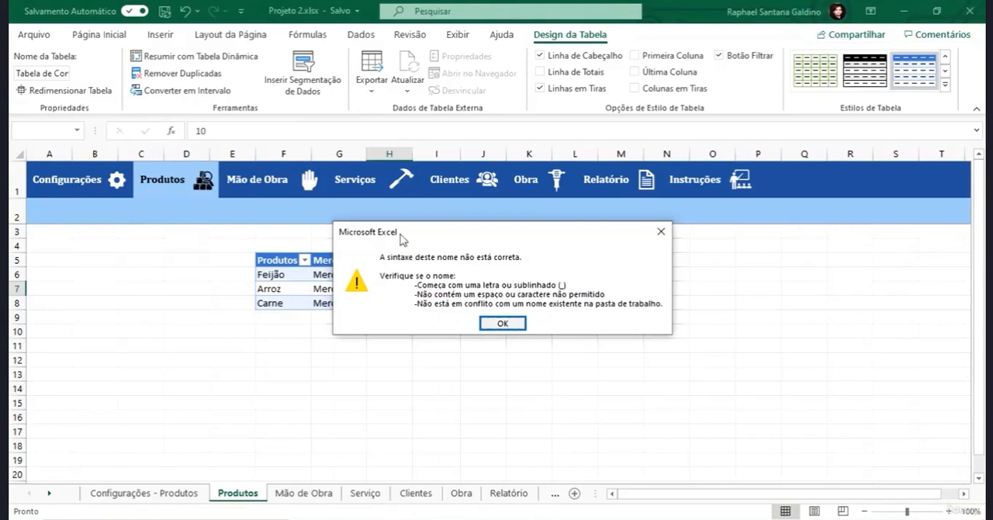
{"action": "left_click", "coordinate": [497, 323]}
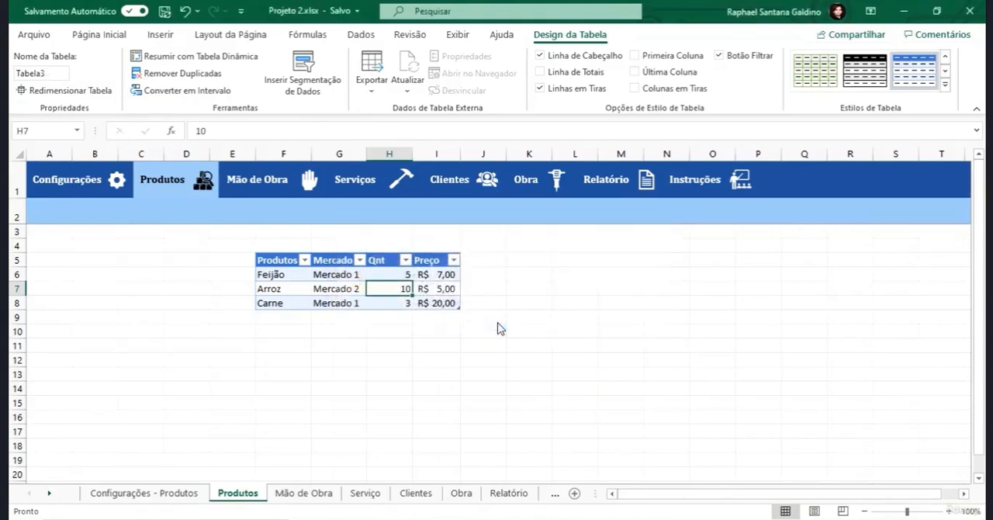
- Rename the product table as Tabela_Comp
{"action": "double_click", "coordinate": [49, 75]}
{"action": "type", "text": "TAbel"}
{"action": "key", "text": "BackSpace"}
{"action": "key", "text": "BackSpace"}
{"action": "key", "text": "BackSpace"}
{"action": "key", "text": "BackSpace"}
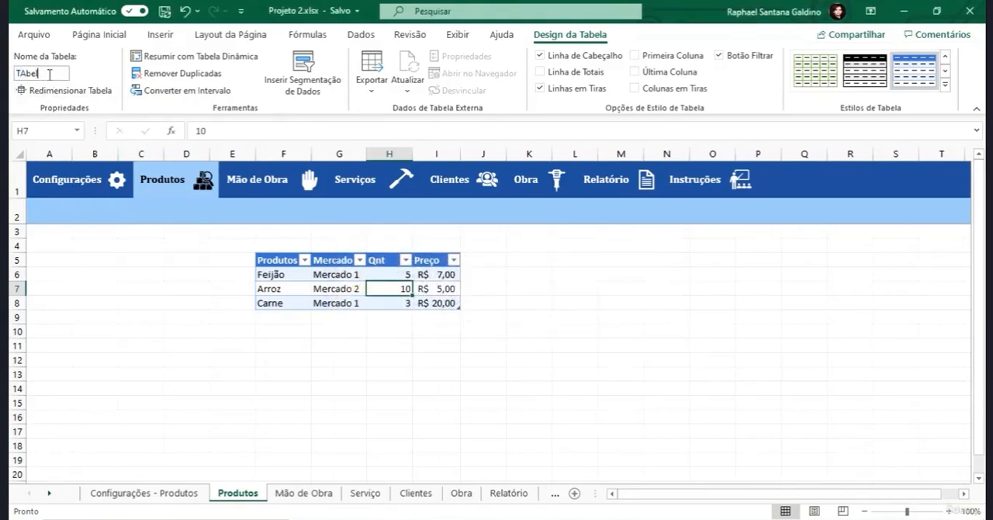
{"action": "type", "text": "abela_Comp"}
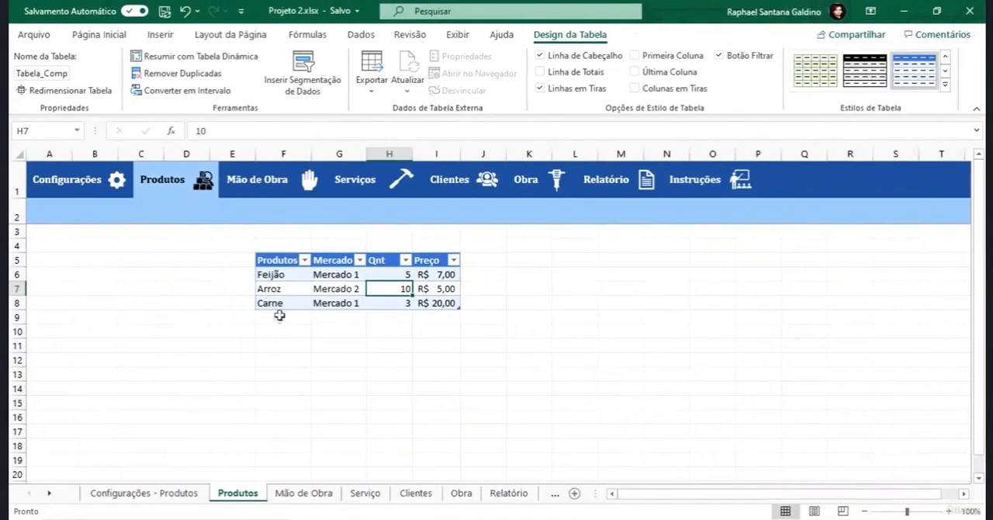
- Add a new product row directly below Carne by entering Ovos in F9
{"action": "left_click", "coordinate": [279, 317]}
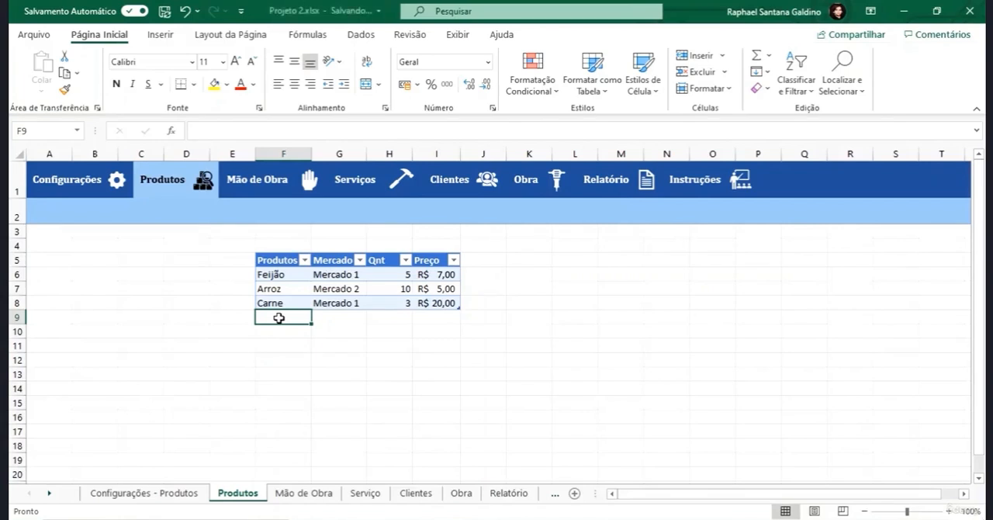
{"action": "type", "text": "Ovos"}
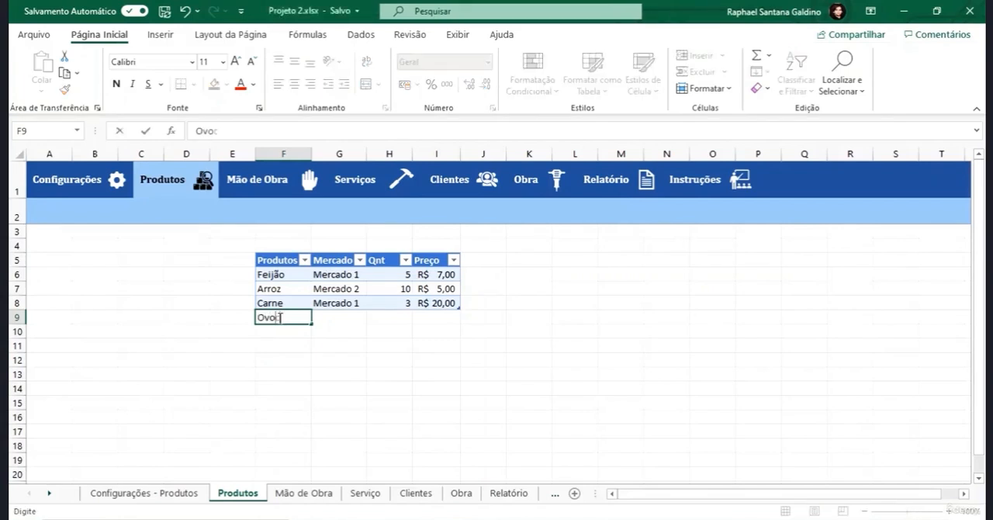
{"action": "key", "text": "Return"}
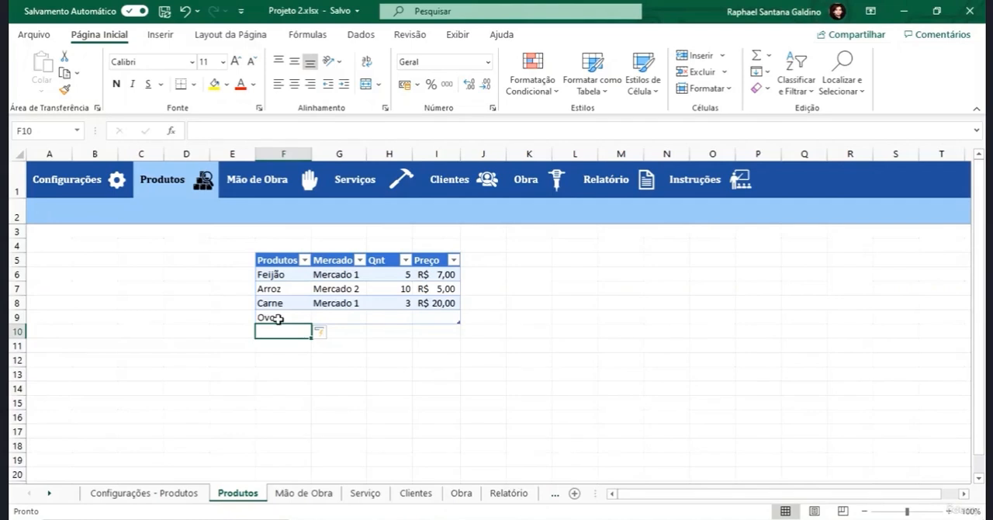
- Complete the Ovos row with Mercado 3, quantity 12 and price 0,5
{"action": "left_click", "coordinate": [277, 318]}
{"action": "left_click", "coordinate": [345, 317]}
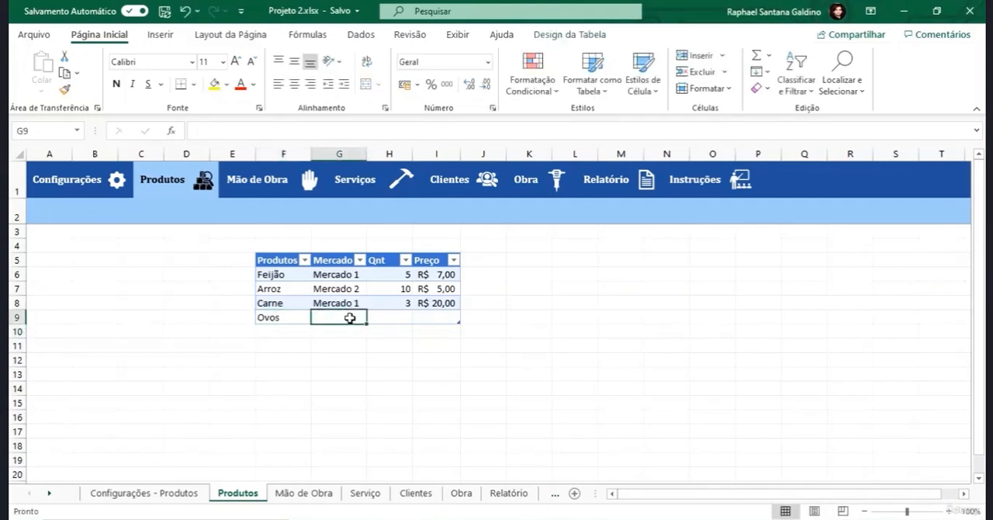
{"action": "type", "text": "Mercad"}
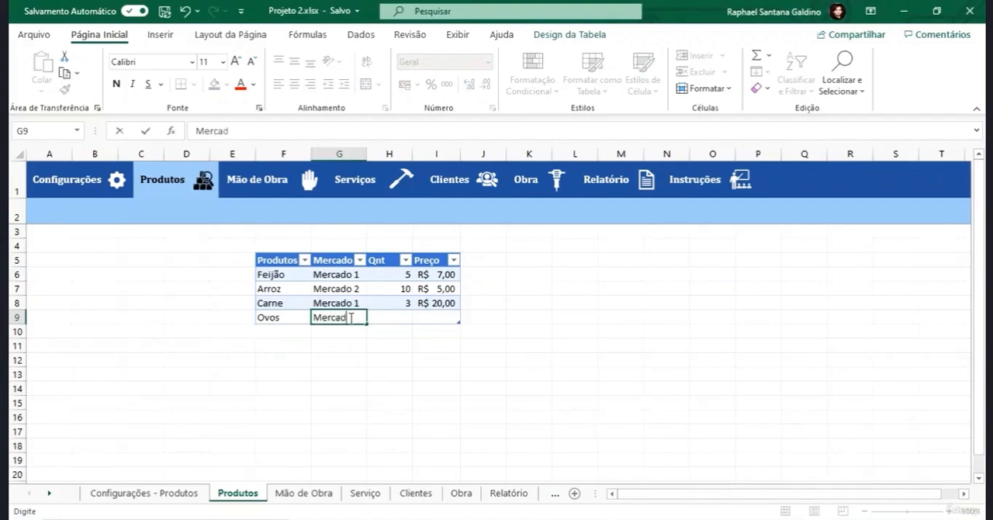
{"action": "type", "text": "o 3"}
{"action": "key", "text": "Tab"}
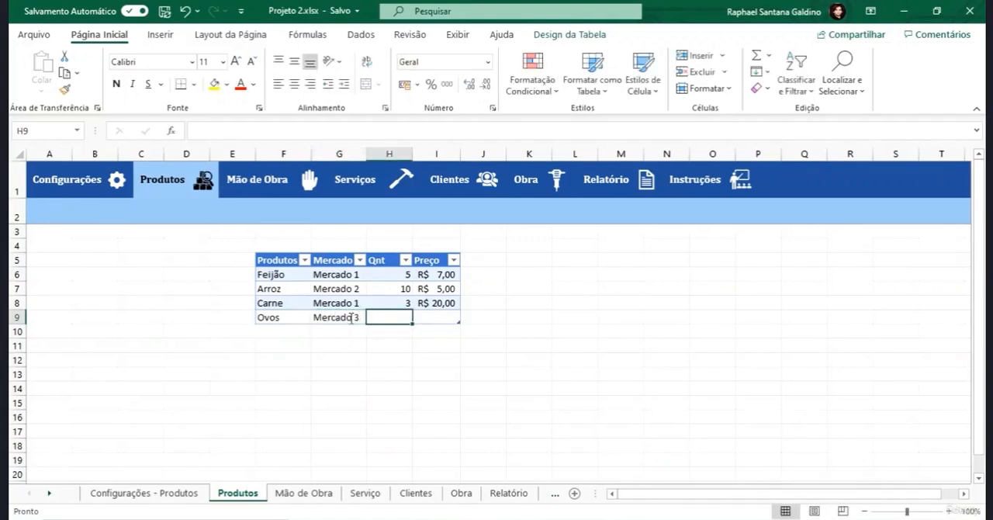
{"action": "type", "text": "12"}
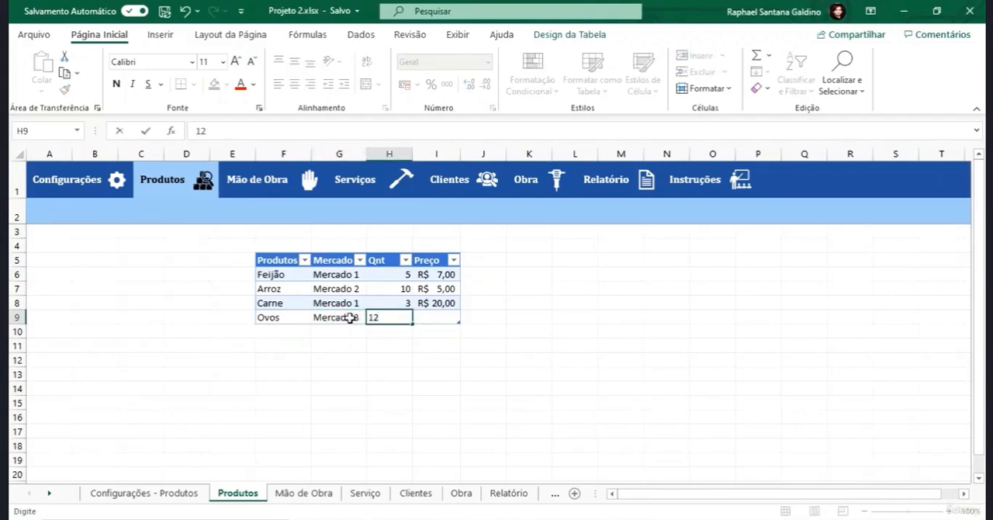
{"action": "key", "text": "Tab"}
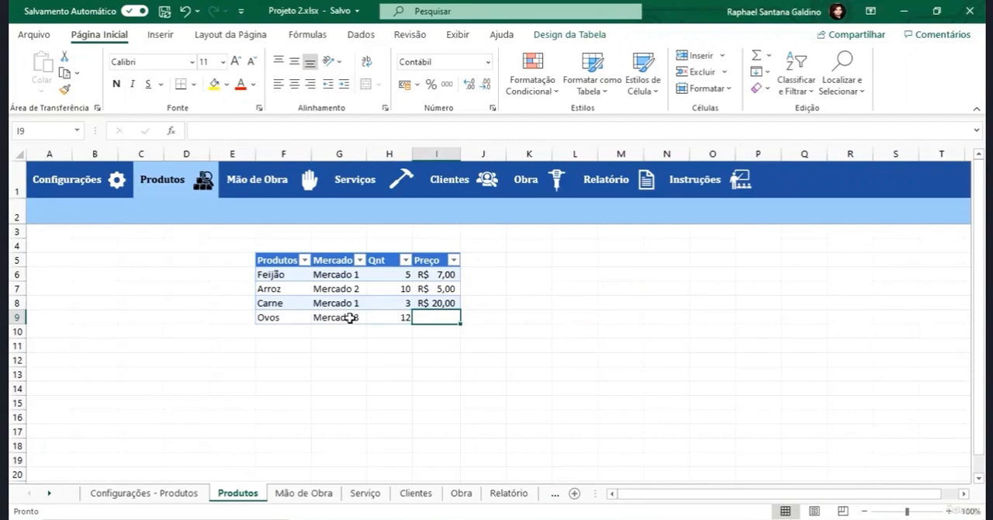
{"action": "type", "text": "0,5"}
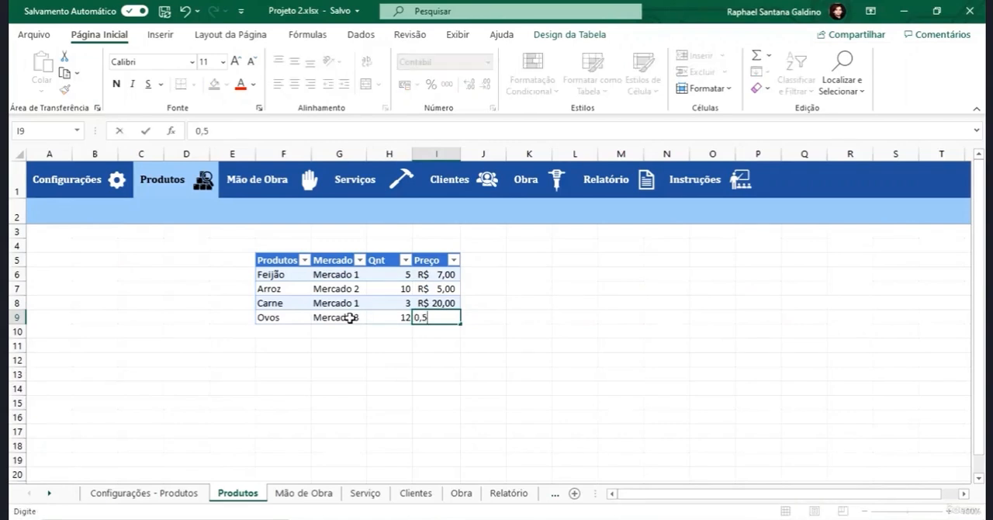
{"action": "key", "text": "Return"}
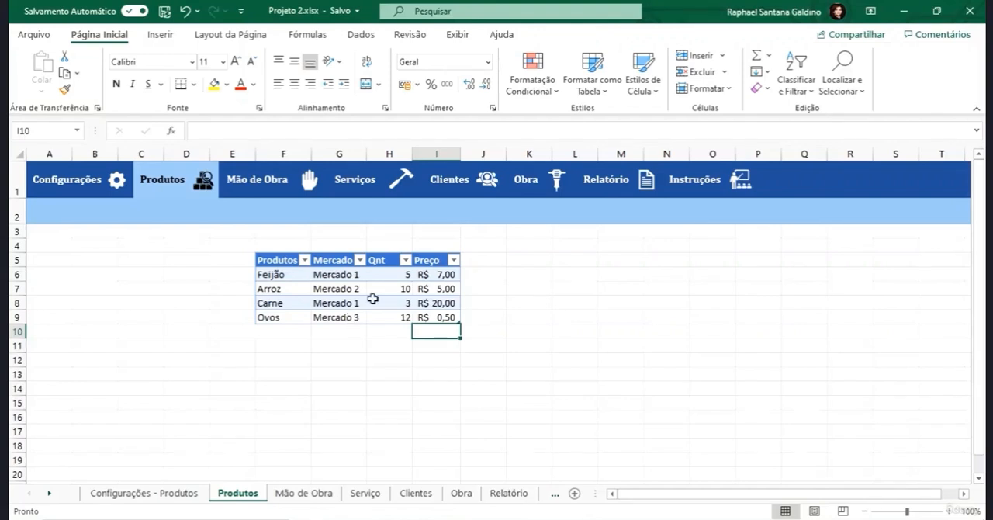
- Add an Estoque column to the table by entering the header in J5, next to Preço
{"action": "left_click", "coordinate": [485, 265]}
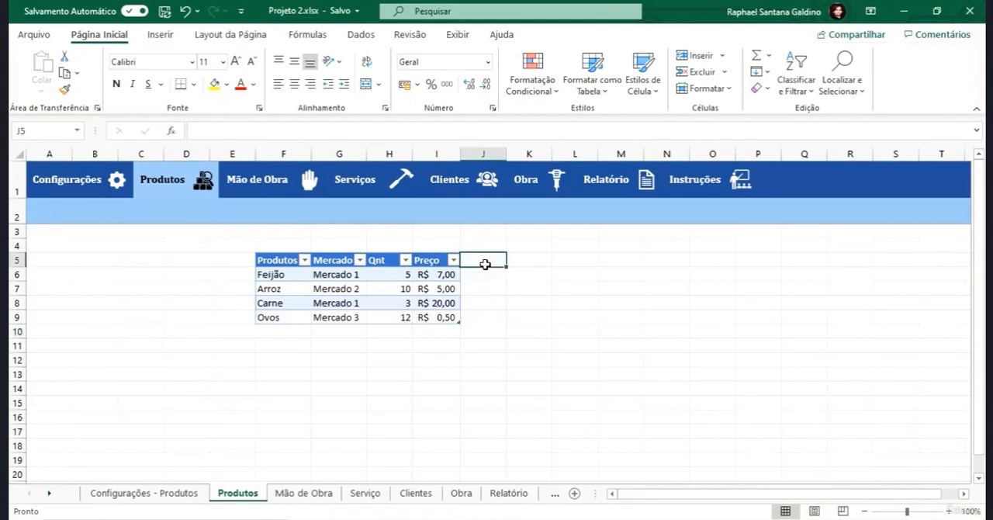
{"action": "type", "text": "e"}
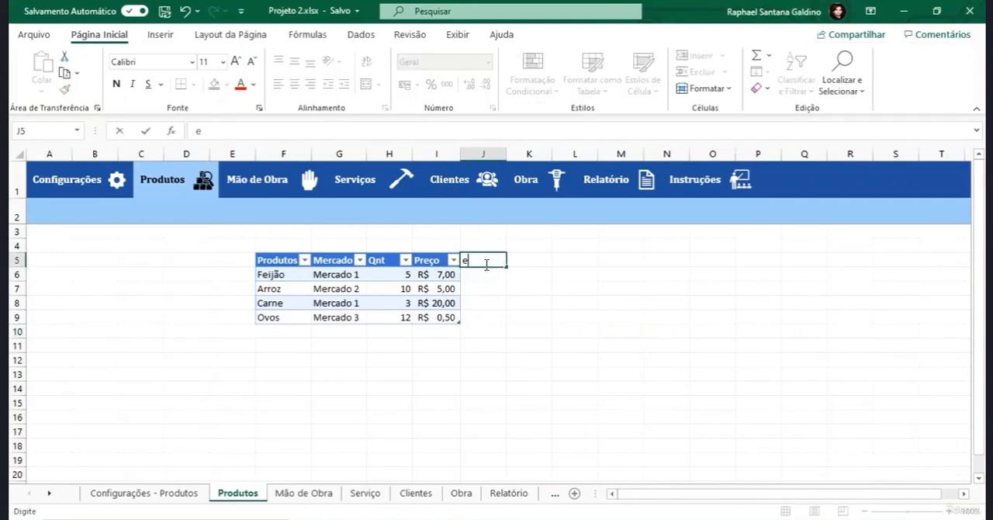
{"action": "key", "text": "BackSpace"}
{"action": "type", "text": "Estoque"}
{"action": "key", "text": "Return"}
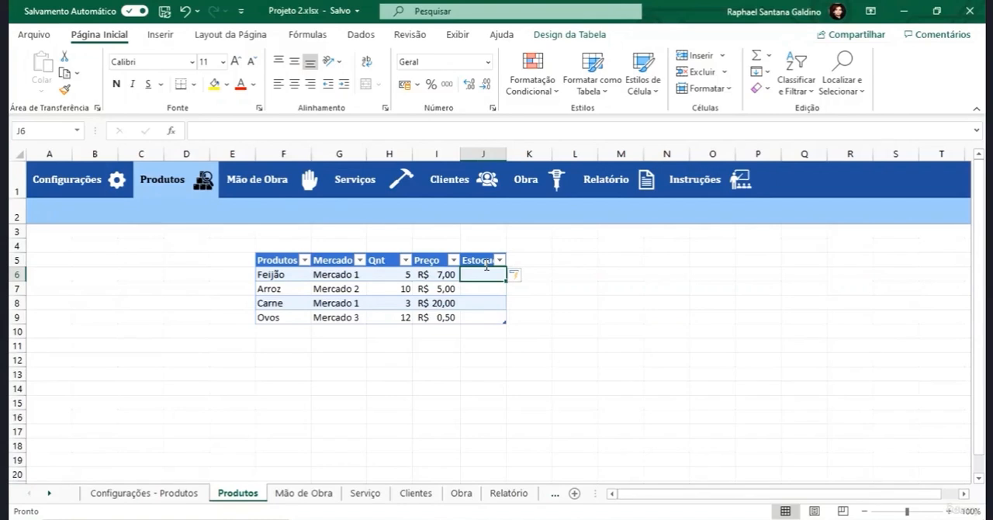
- Enter the stock values 10, 12, 2 and 15 in J6 to J9 under Estoque
{"action": "type", "text": "10"}
{"action": "key", "text": "Return"}
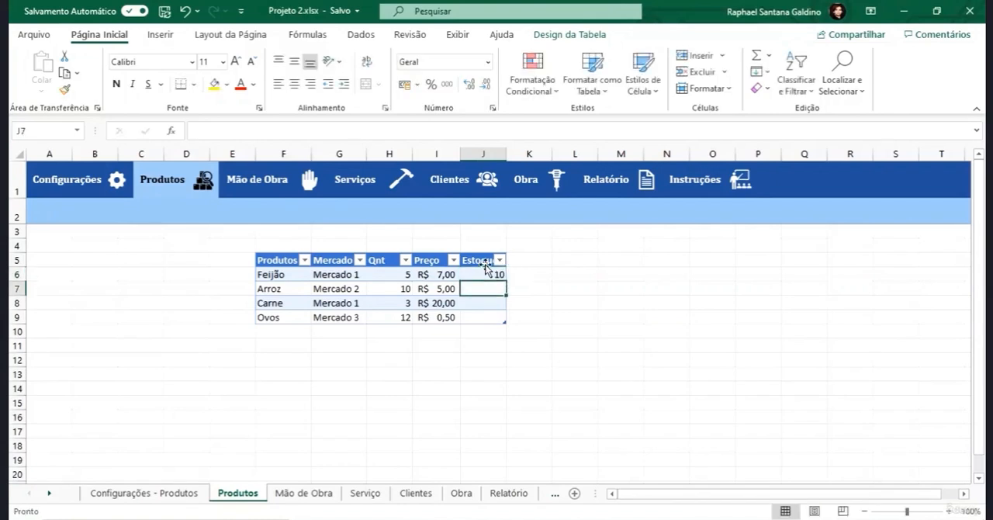
{"action": "type", "text": "12"}
{"action": "key", "text": "Return"}
{"action": "type", "text": "2"}
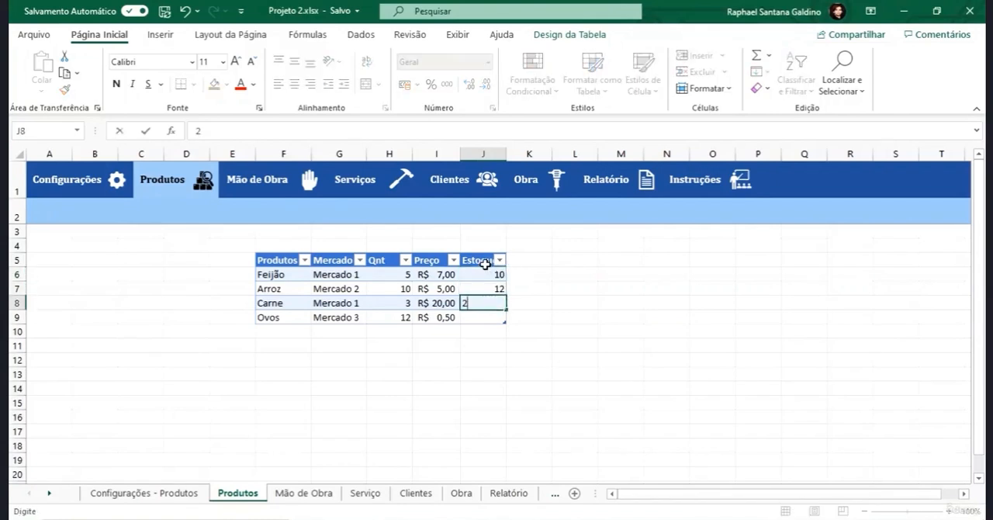
{"action": "key", "text": "Return"}
{"action": "type", "text": "15"}
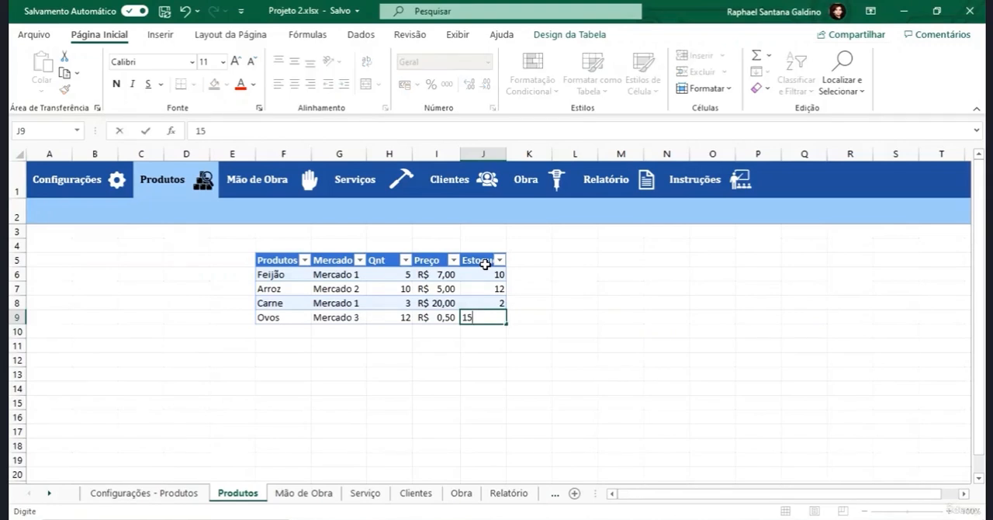
{"action": "key", "text": "Return"}
- Try to resize the product table to the range E3:K7
{"action": "left_click", "coordinate": [480, 273]}
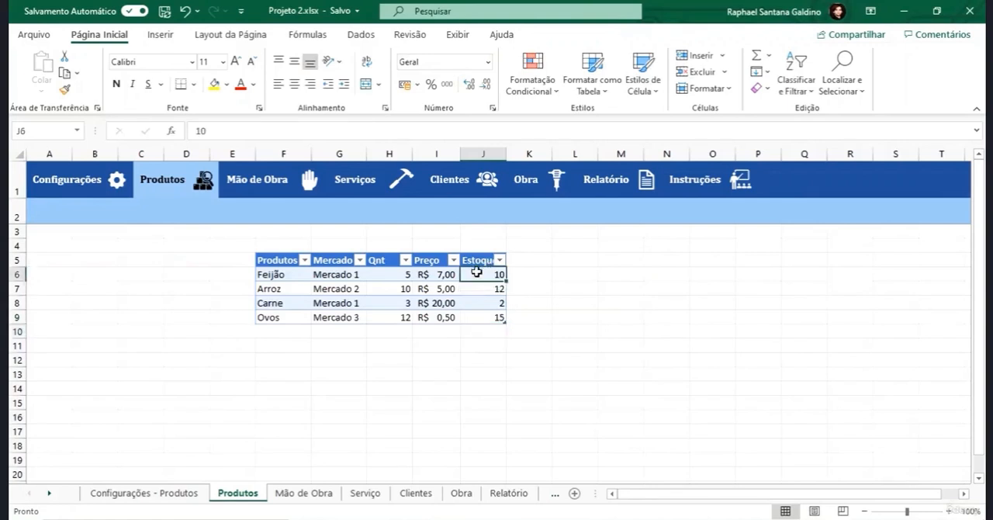
{"action": "left_click", "coordinate": [571, 35]}
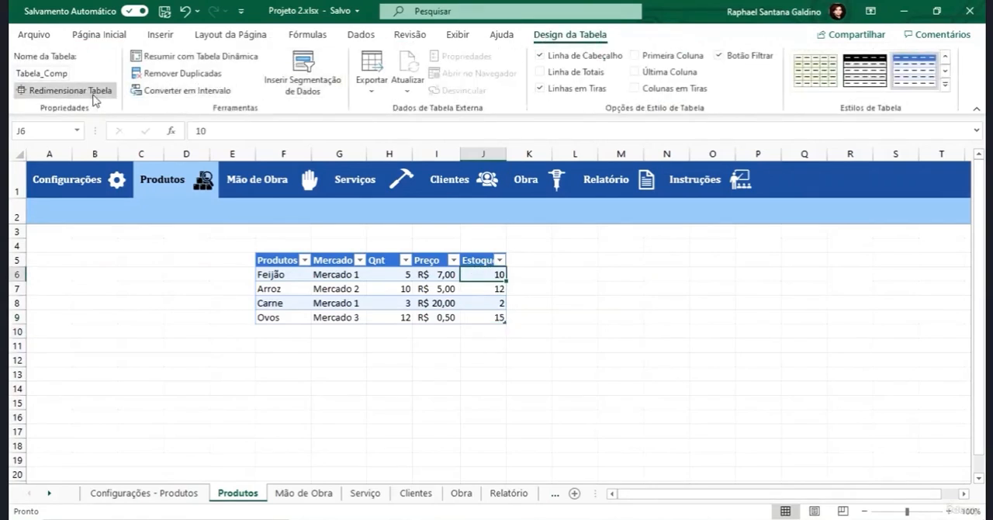
{"action": "left_click", "coordinate": [91, 97]}
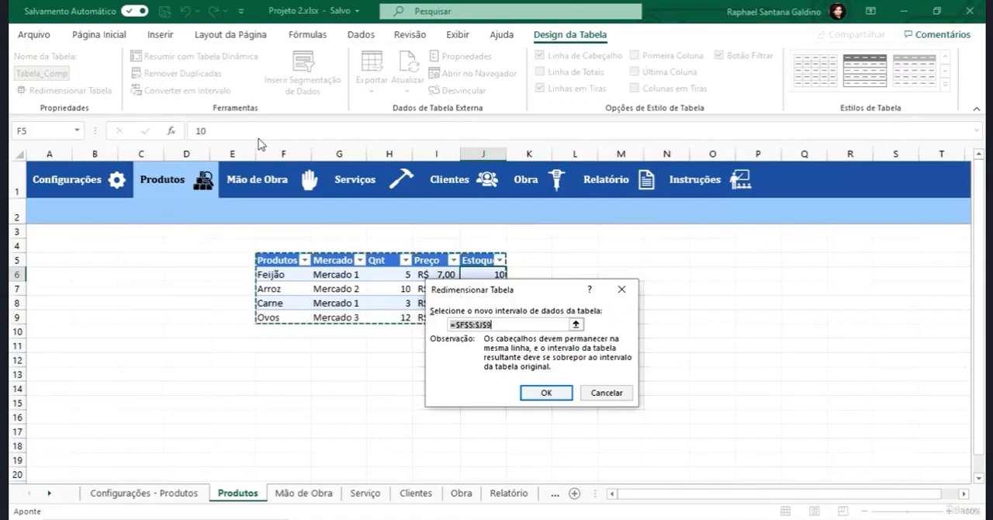
{"action": "key", "text": "Return"}
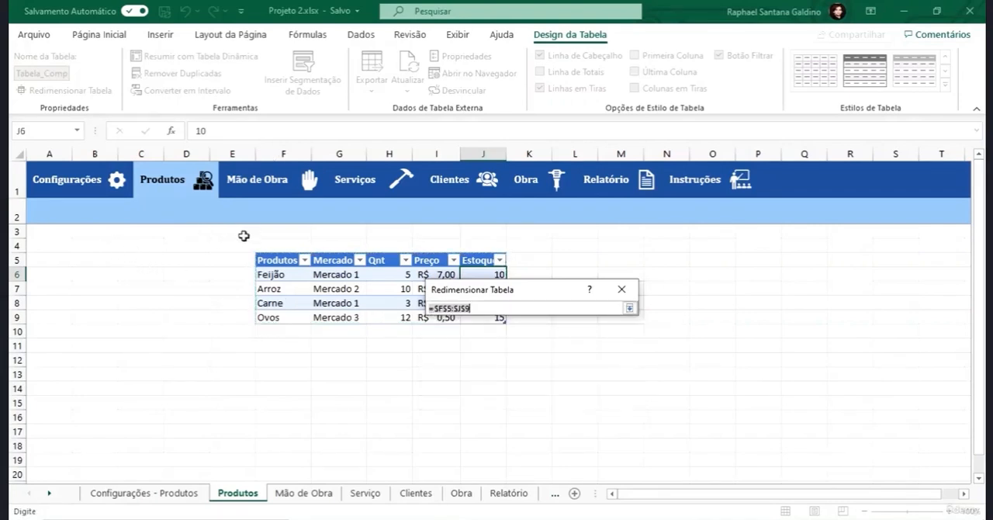
{"action": "mouse_move", "coordinate": [234, 234]}
{"action": "left_mouse_down"}
{"action": "mouse_move", "coordinate": [279, 260]}
{"action": "mouse_move", "coordinate": [458, 261]}
{"action": "mouse_move", "coordinate": [548, 279]}
{"action": "mouse_move", "coordinate": [521, 285]}
{"action": "left_mouse_up"}
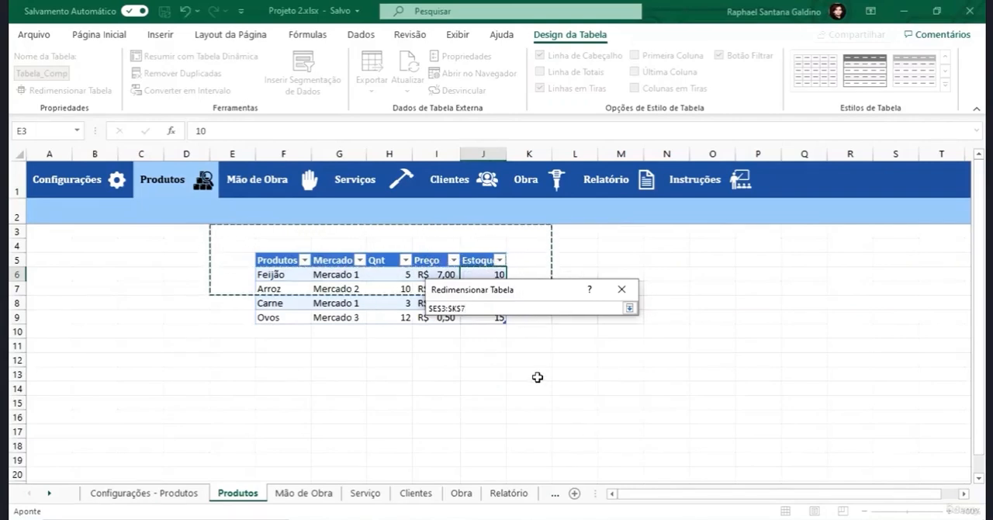
{"action": "key", "text": "Return"}
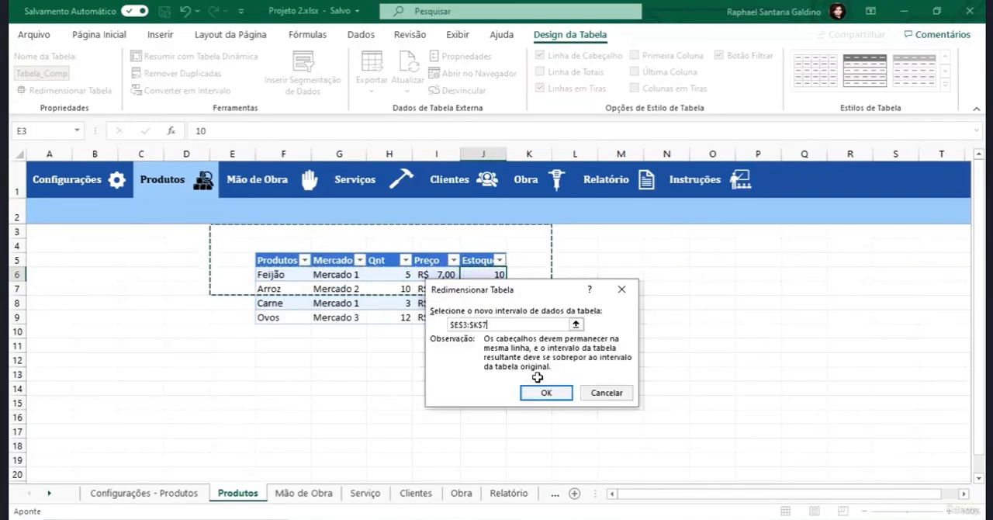
{"action": "left_click", "coordinate": [545, 393]}
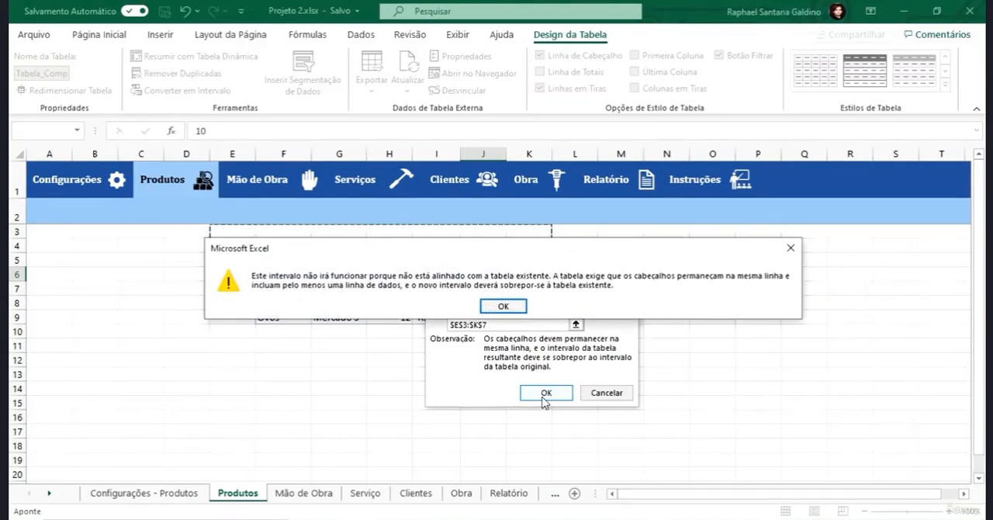
{"action": "key", "text": "Return"}
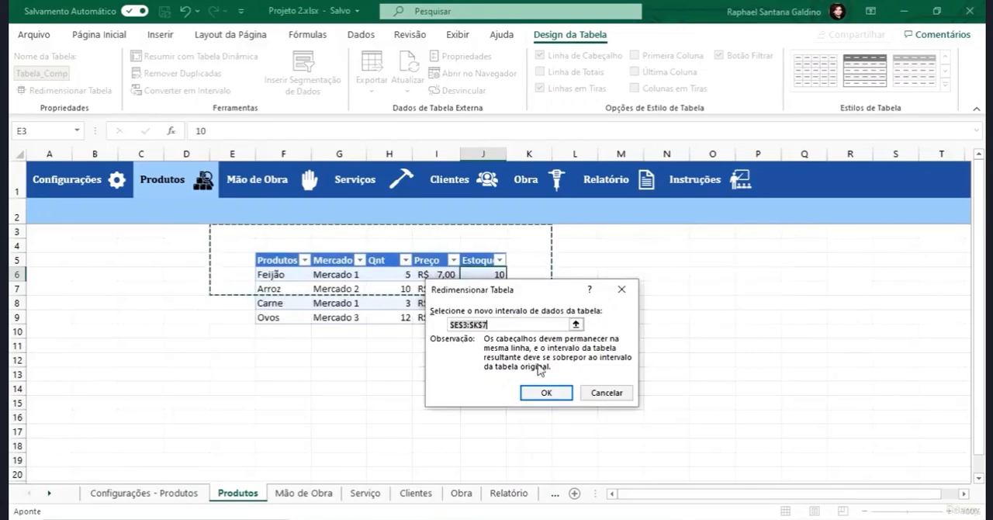
- Resize the product table to the range F5:I9, leaving the Estoque column outside it
{"action": "left_click", "coordinate": [576, 325]}
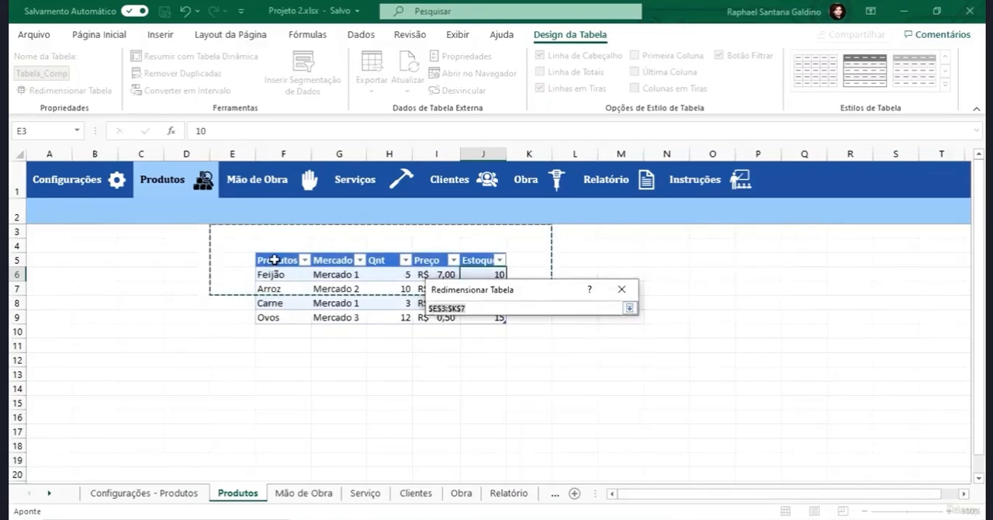
{"action": "left_click_drag", "start_coordinate": [279, 260], "coordinate": [420, 311]}
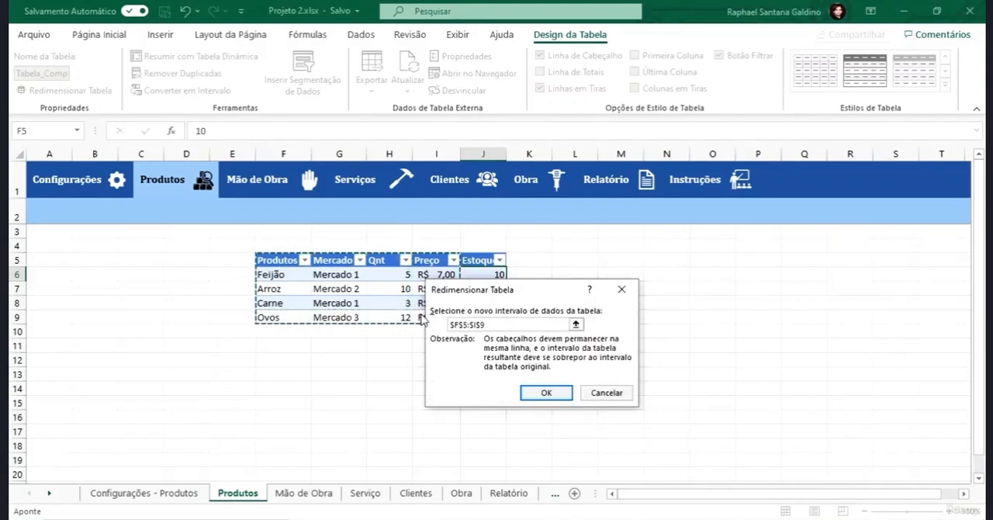
{"action": "left_click", "coordinate": [546, 392]}
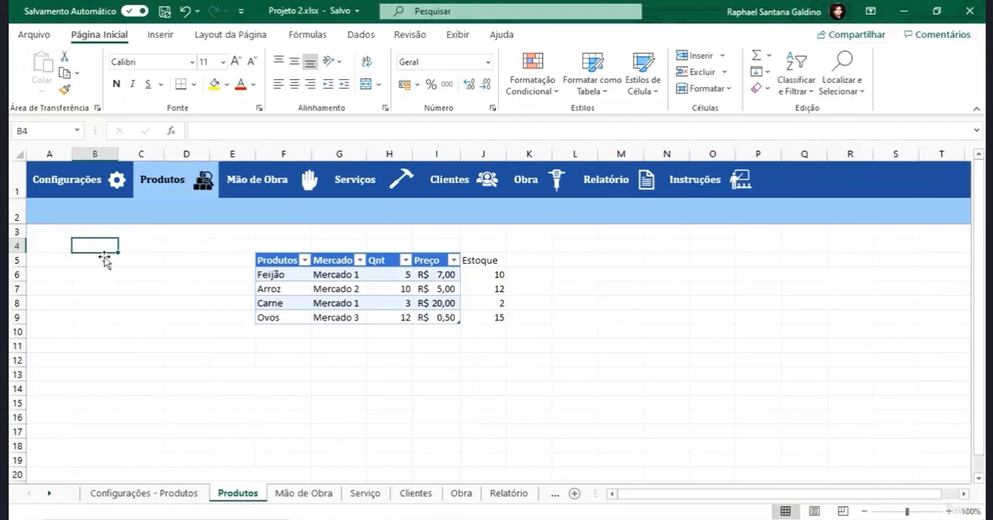
- Apply the white Estilo de Tabela Média 18 style to the product table
{"action": "left_click", "coordinate": [321, 303]}
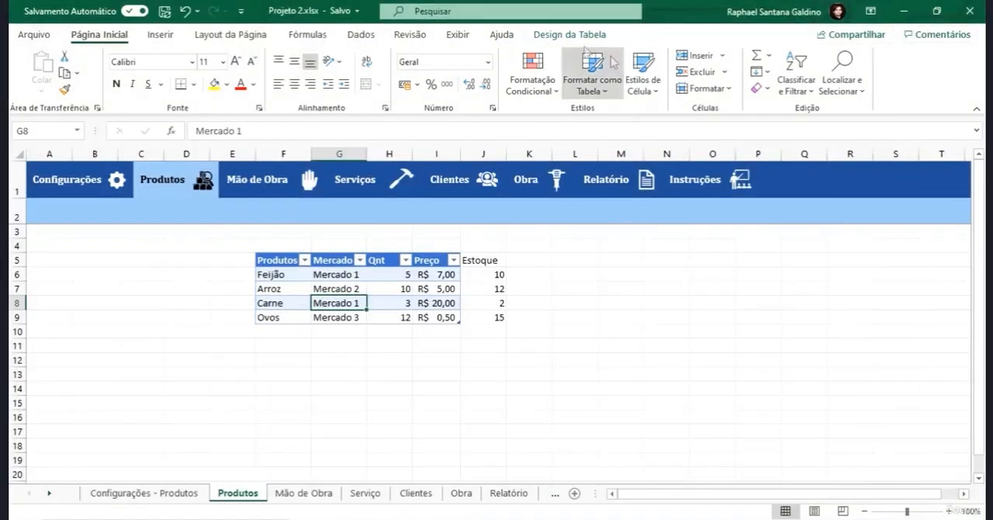
{"action": "left_click", "coordinate": [578, 38]}
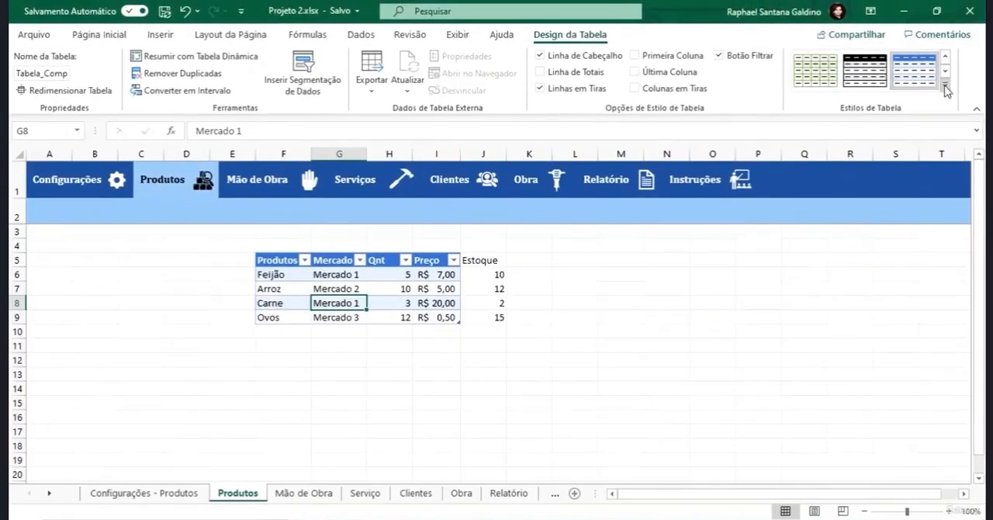
{"action": "left_click", "coordinate": [925, 108]}
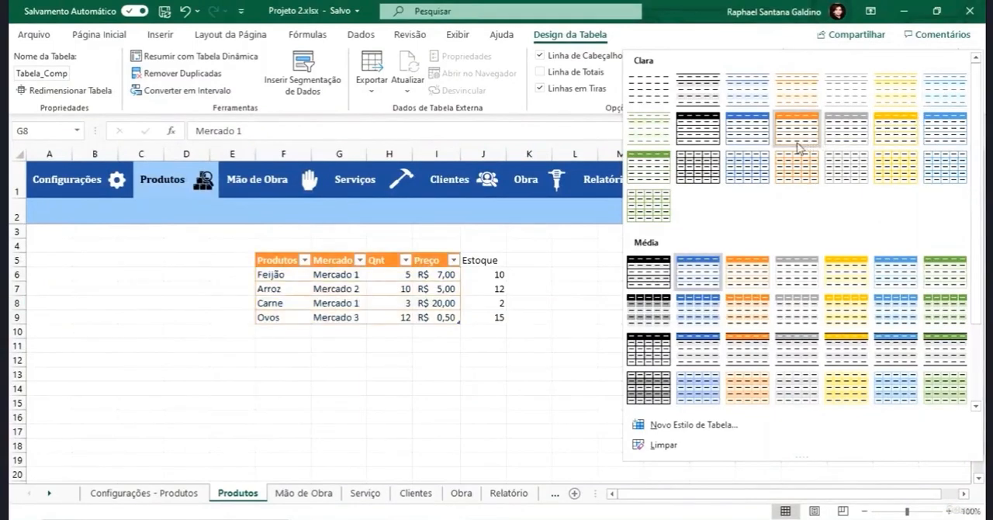
{"action": "scroll", "coordinate": [745, 136], "scroll_direction": "down", "scroll_amount": 3}
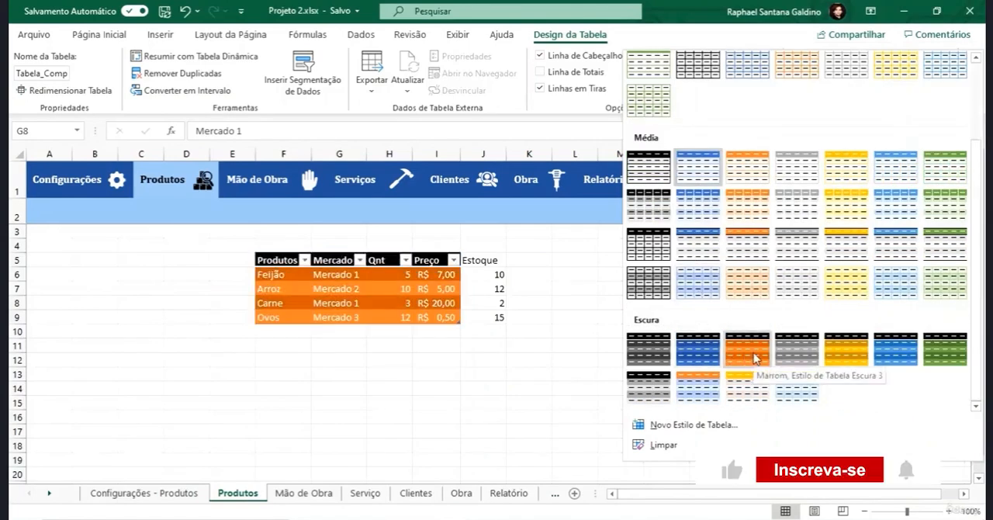
{"action": "left_click", "coordinate": [797, 246]}
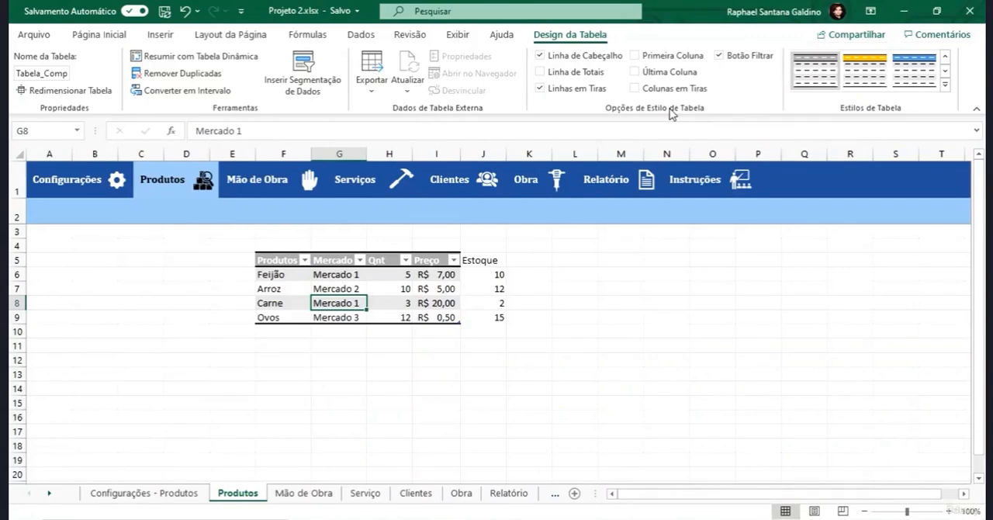
- Try hiding the product table's header row and show it again
{"action": "left_click", "coordinate": [542, 60]}
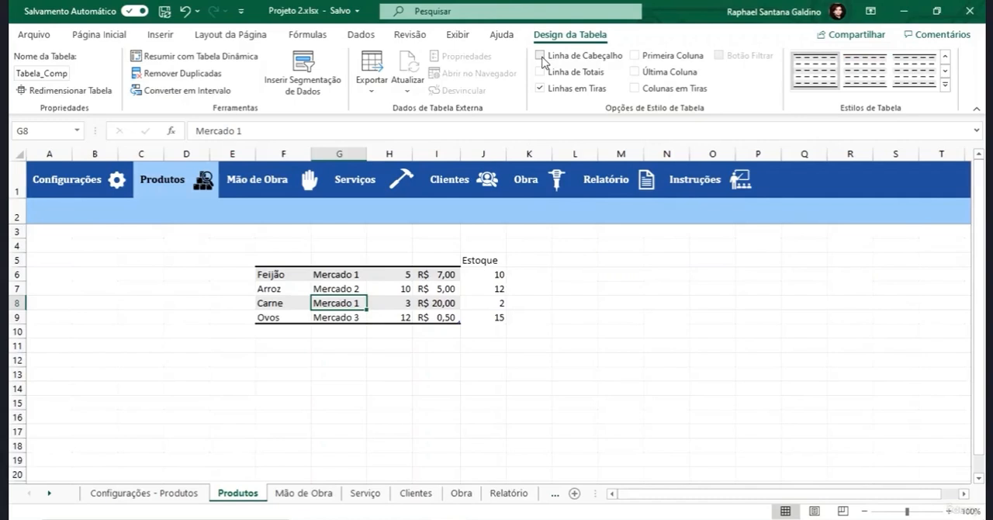
{"action": "left_click", "coordinate": [543, 60]}
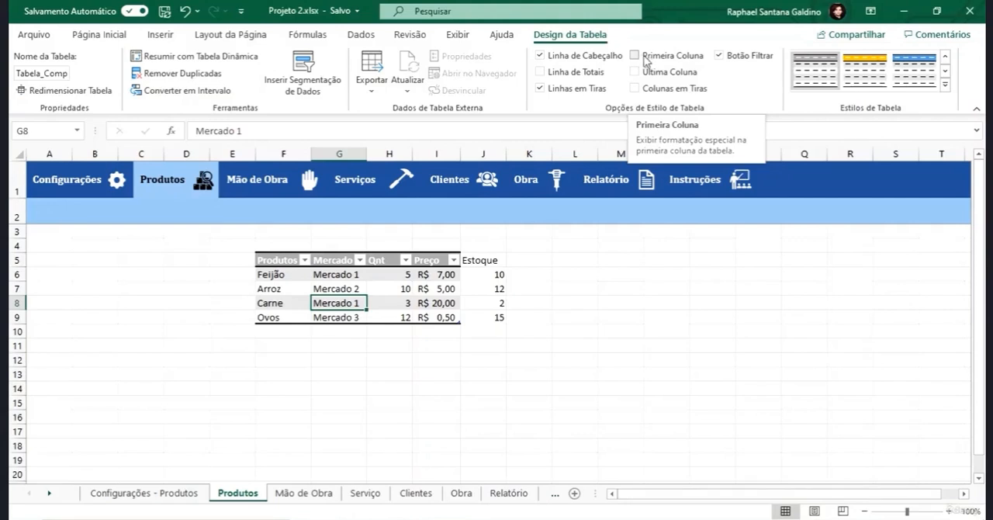
- Try the first-column and last-column emphasis options on the table, previewing other table styles, and switch both options off again
{"action": "left_click", "coordinate": [638, 55]}
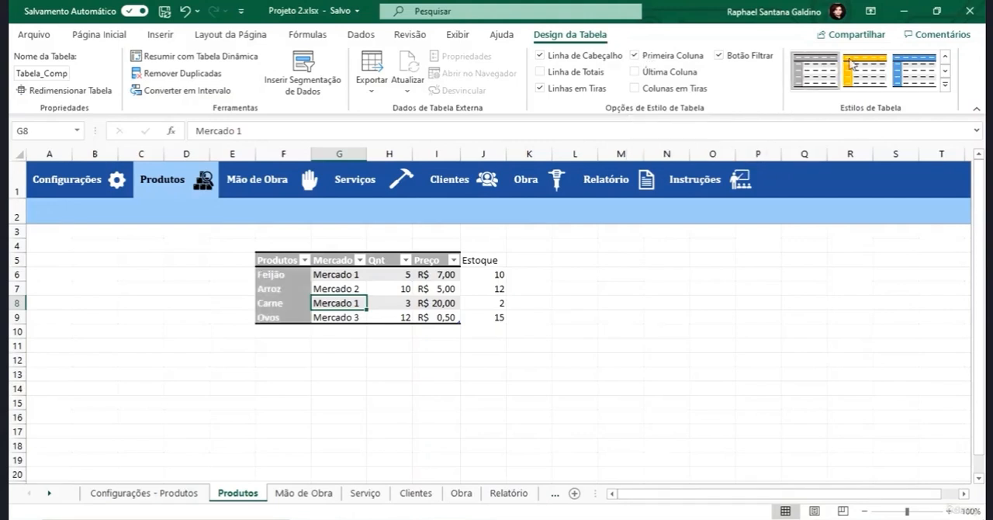
{"action": "left_click", "coordinate": [946, 84]}
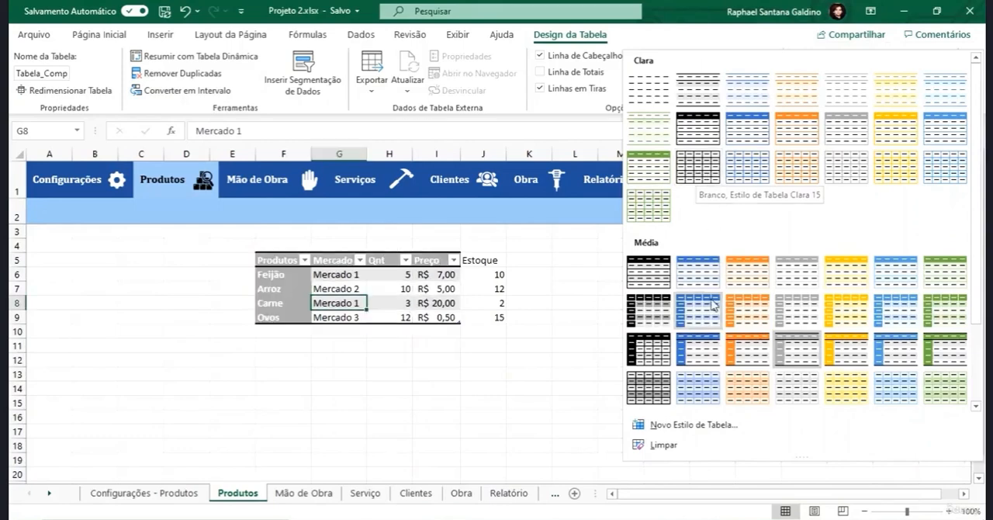
{"action": "scroll", "coordinate": [713, 306], "scroll_direction": "down", "scroll_amount": 3}
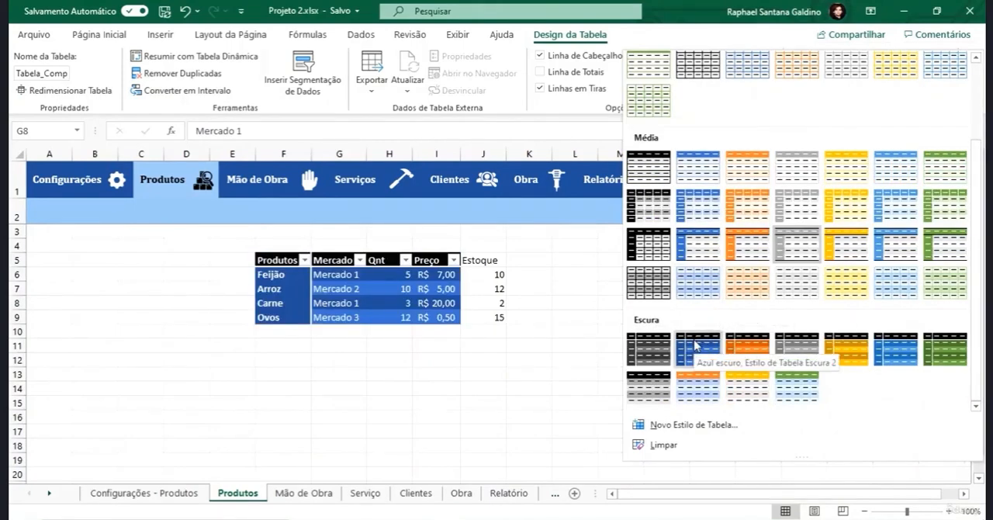
{"action": "left_click", "coordinate": [594, 257]}
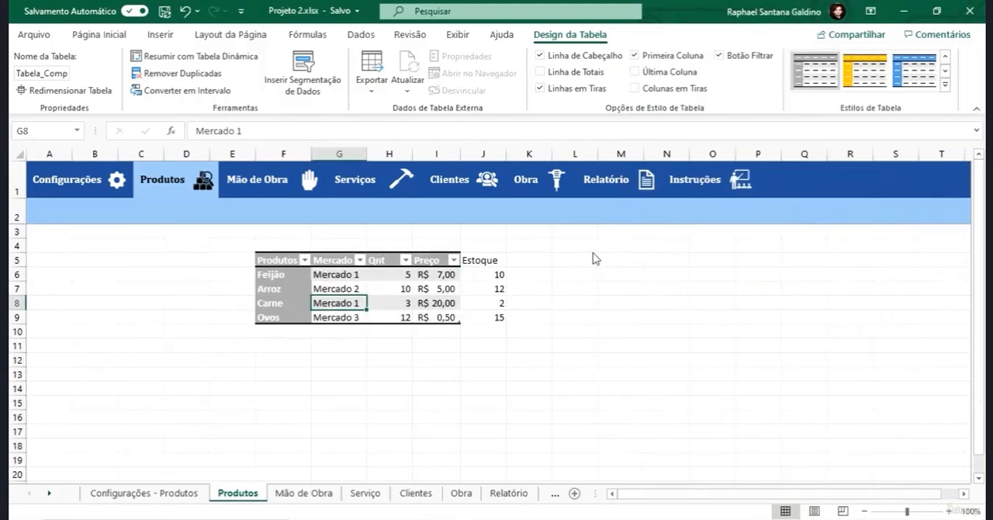
{"action": "left_click", "coordinate": [634, 72]}
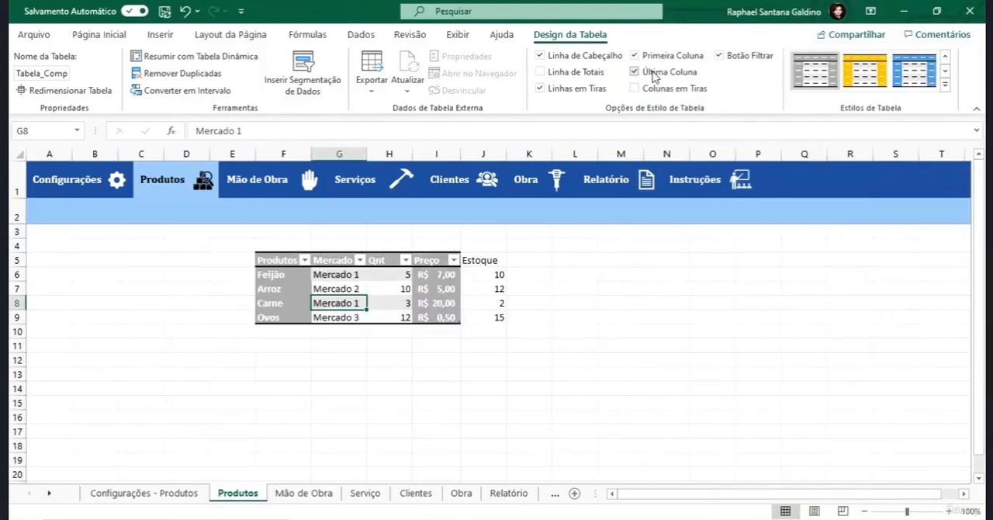
{"action": "left_click", "coordinate": [653, 71]}
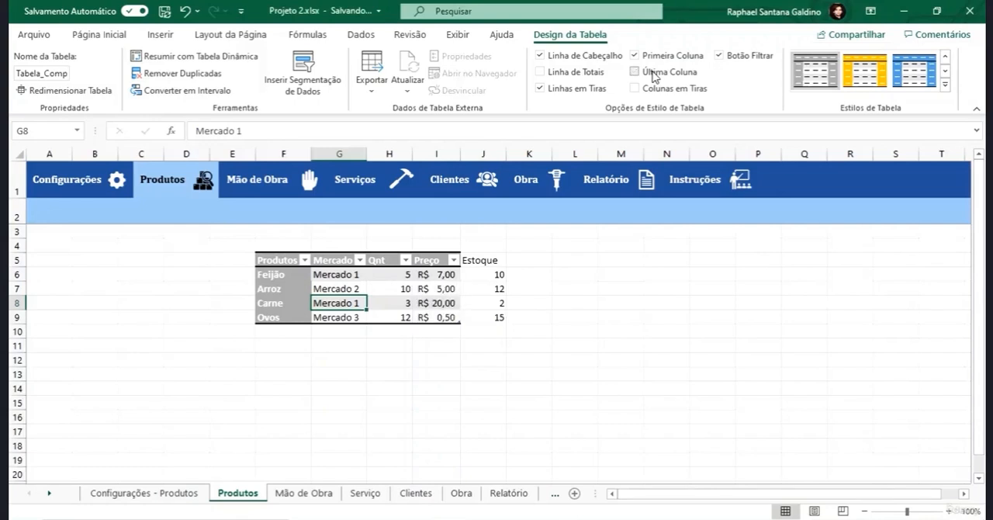
{"action": "left_click", "coordinate": [641, 57]}
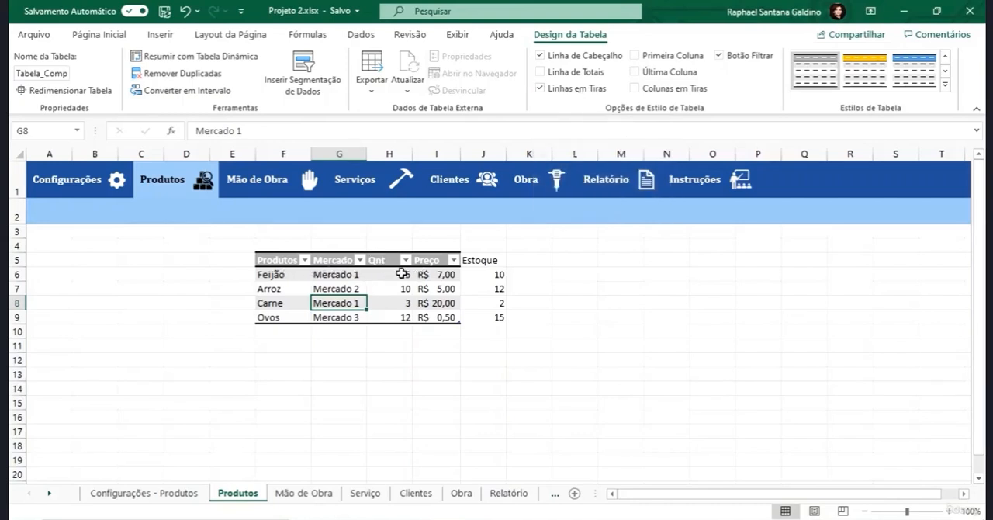
- Try the banded rows, banded columns and filter button options one at a time, restoring each to its original setting
{"action": "left_click", "coordinate": [544, 90]}
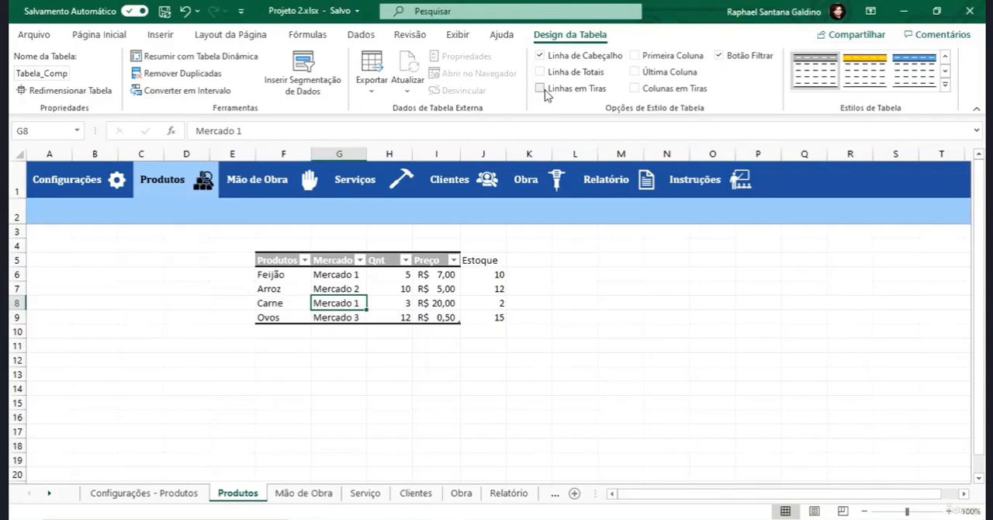
{"action": "left_click", "coordinate": [545, 90]}
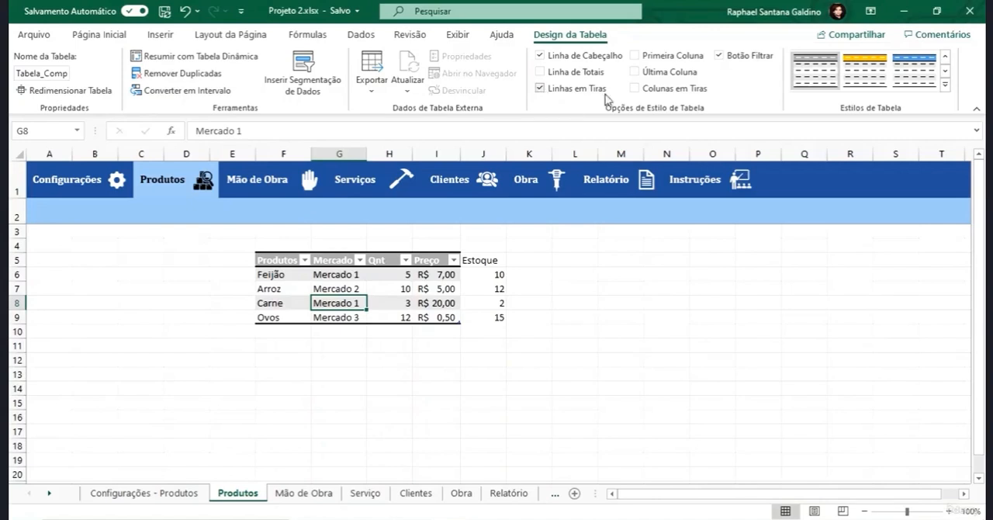
{"action": "left_click", "coordinate": [636, 90]}
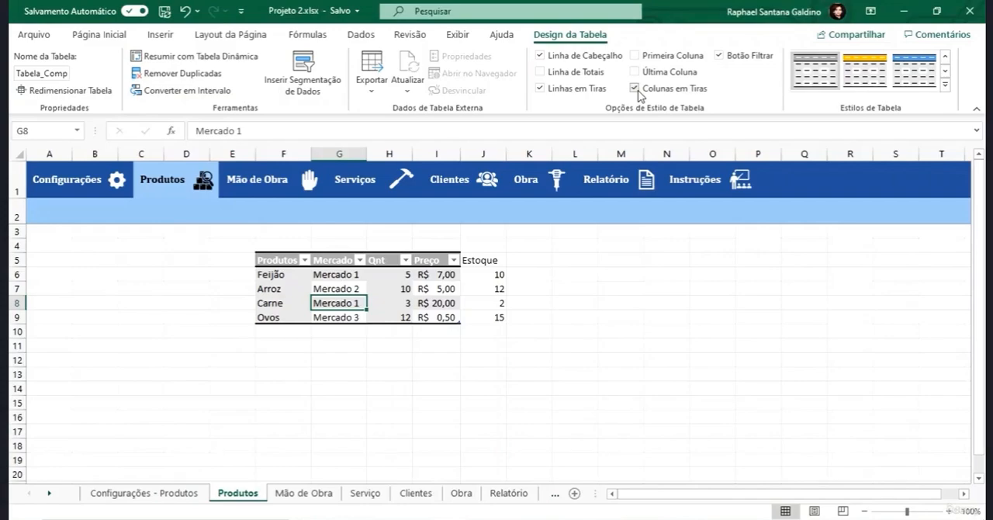
{"action": "left_click", "coordinate": [637, 91]}
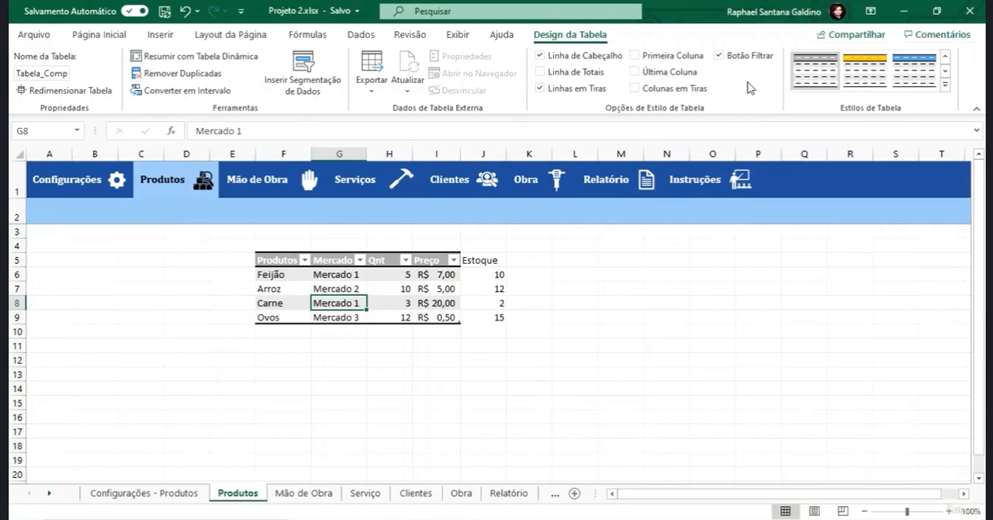
{"action": "left_click", "coordinate": [733, 58]}
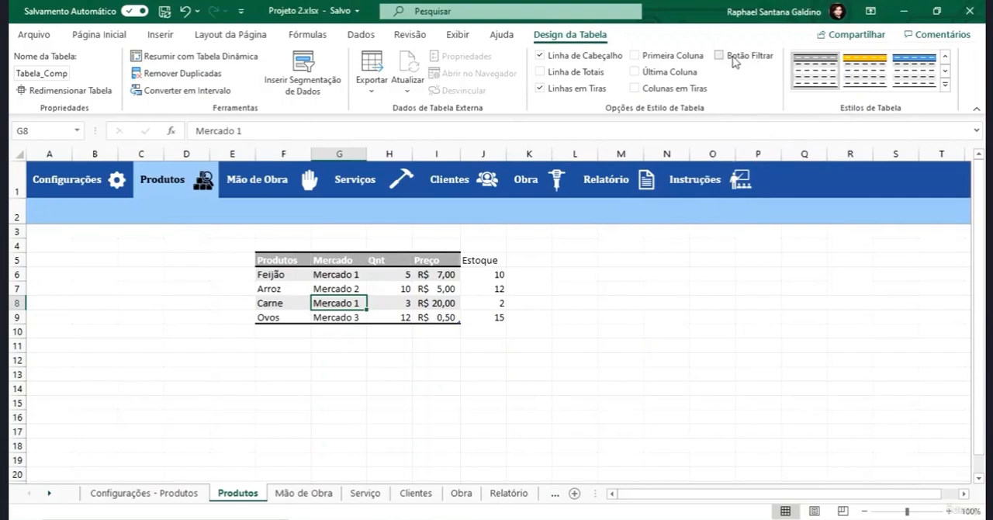
{"action": "left_click", "coordinate": [734, 62]}
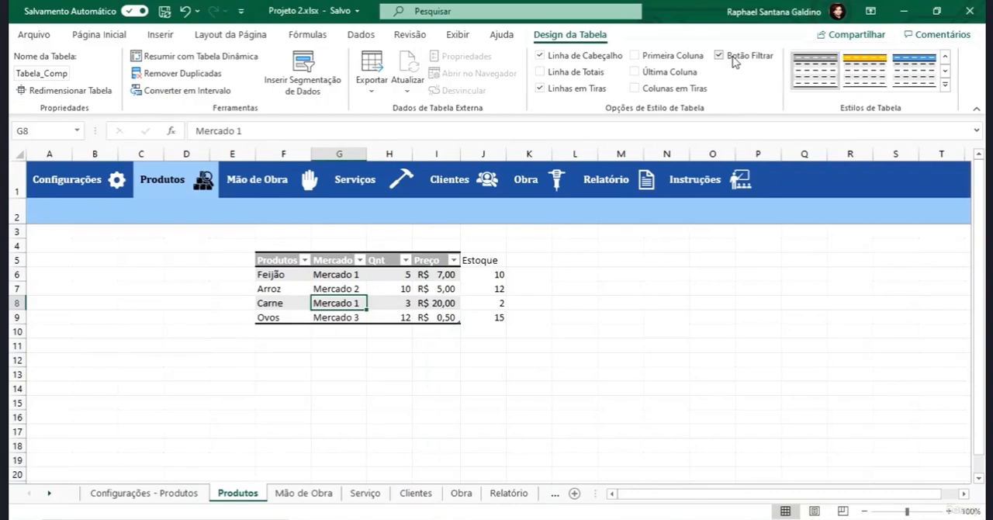
- Filter the Mercado column to show only Mercado 1 and clear that filter again
{"action": "left_click", "coordinate": [361, 260]}
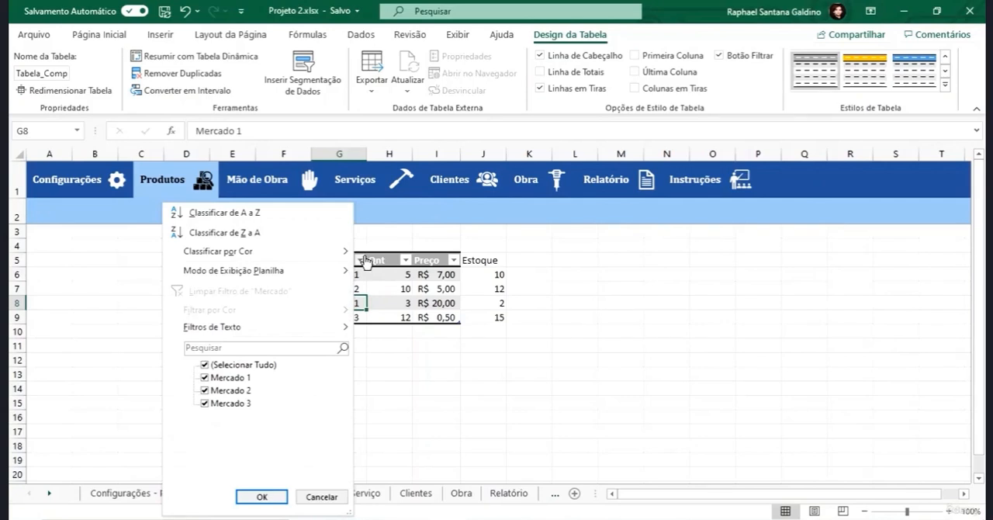
{"action": "left_click", "coordinate": [205, 365]}
{"action": "left_click", "coordinate": [205, 378]}
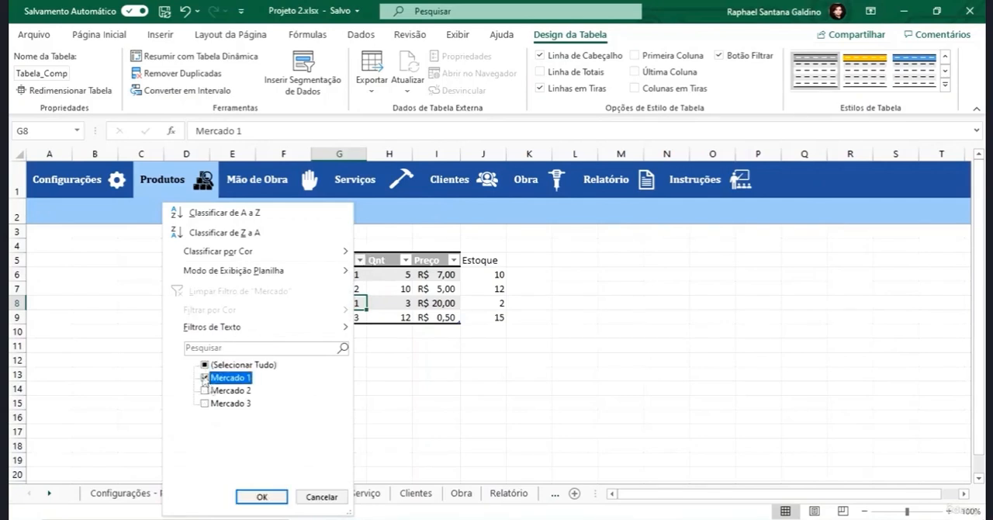
{"action": "left_click", "coordinate": [254, 497]}
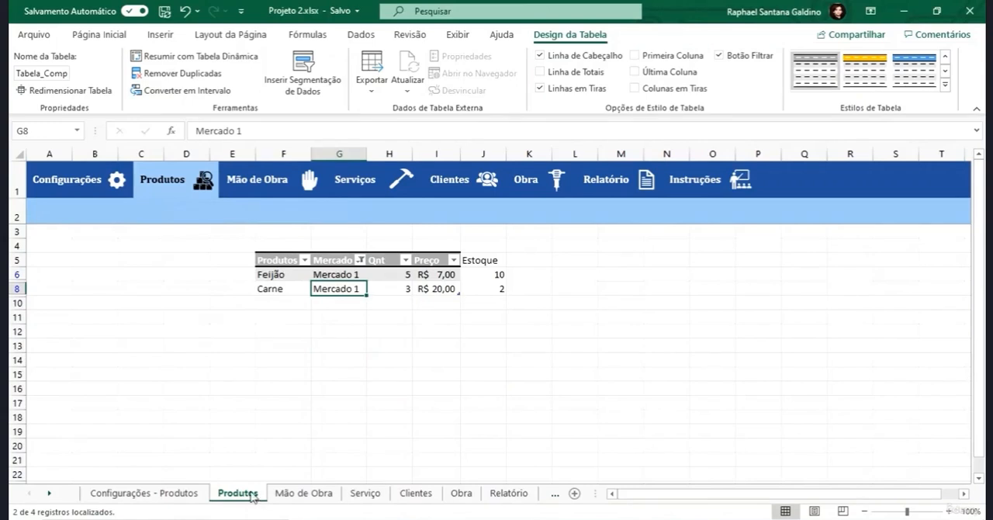
{"action": "left_click", "coordinate": [360, 261]}
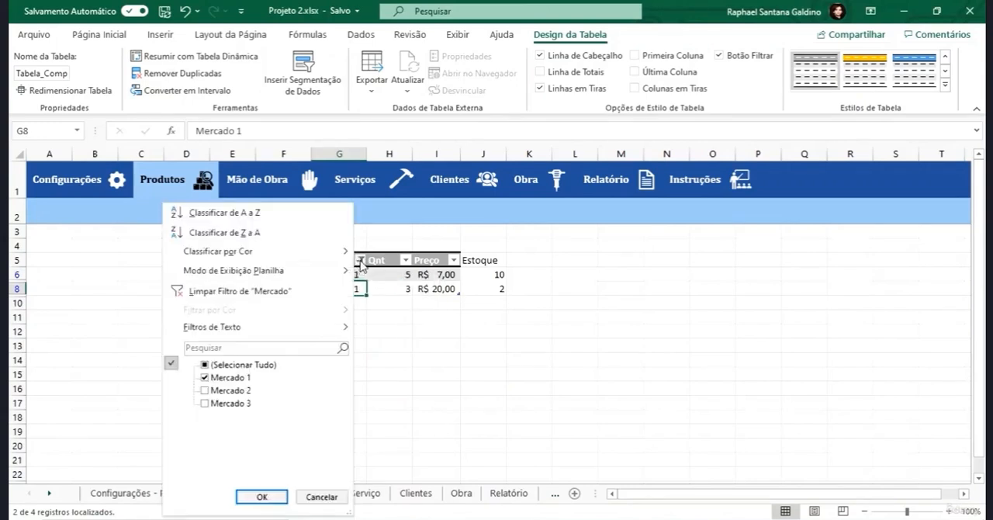
{"action": "left_click", "coordinate": [215, 292]}
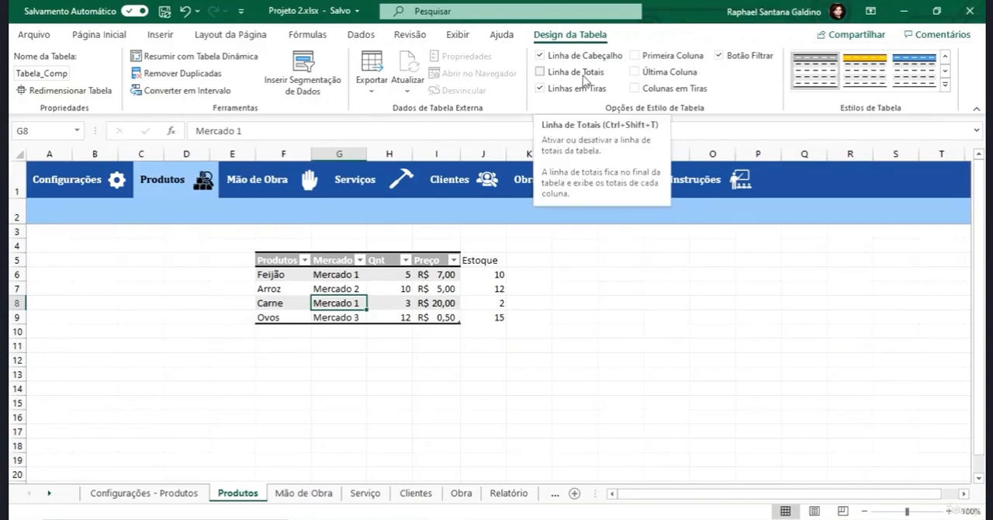
- Try the table's totals row, inspect the Preço total's formula in I10, and remove the row again
{"action": "left_click", "coordinate": [543, 71]}
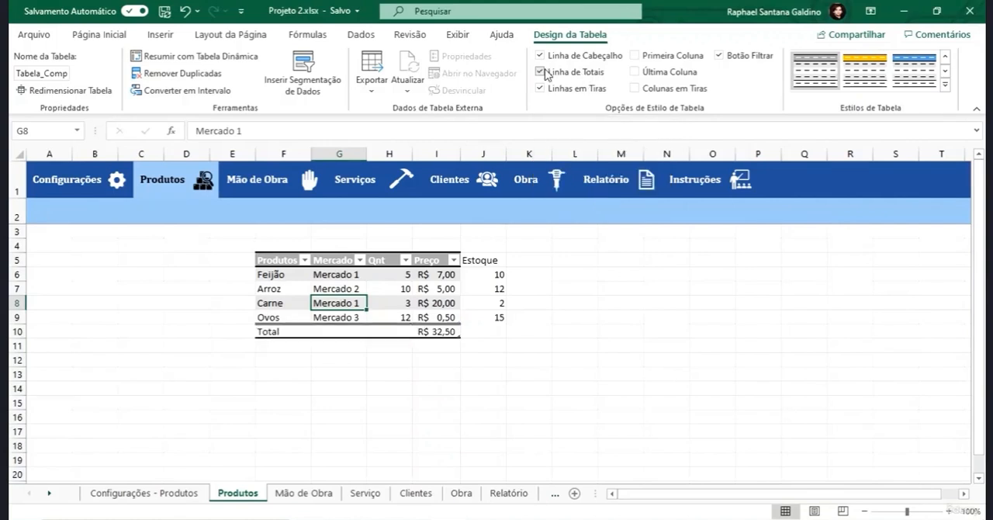
{"action": "key", "text": "ctrl+shift+t"}
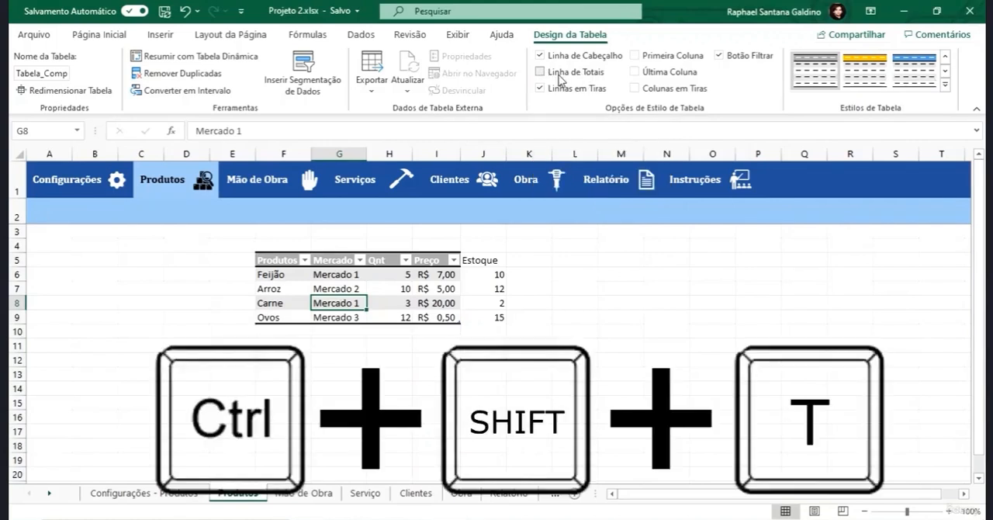
{"action": "key", "text": "ctrl+shift+t"}
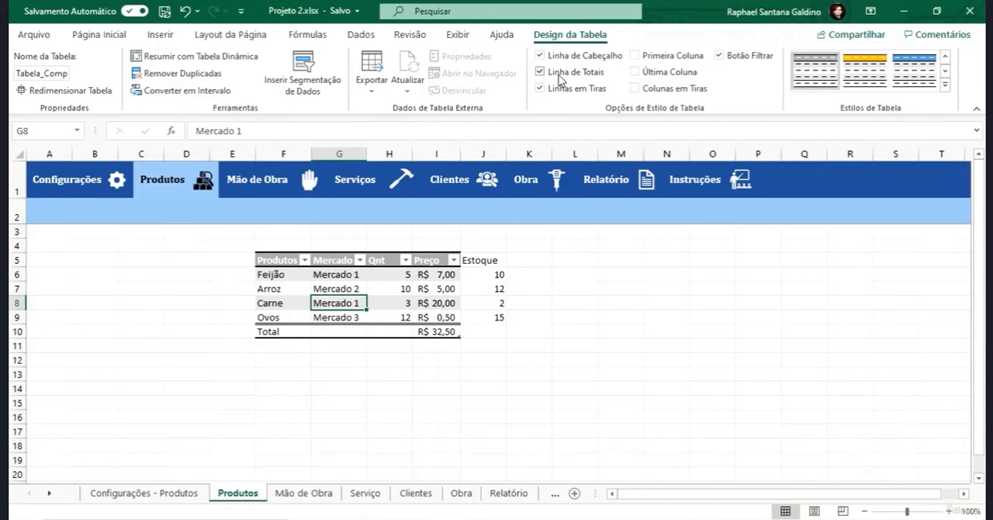
{"action": "left_click", "coordinate": [446, 331]}
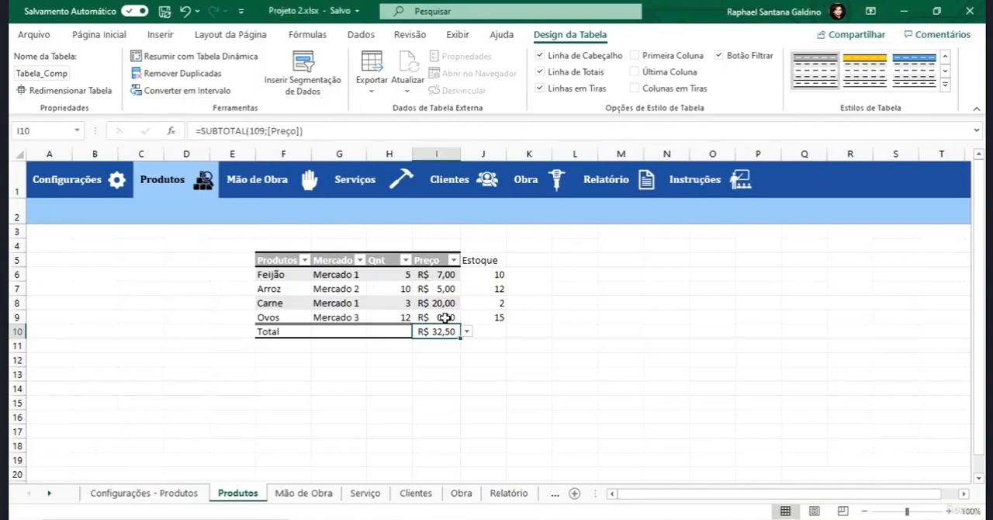
{"action": "key", "text": "ctrl+shift+t"}
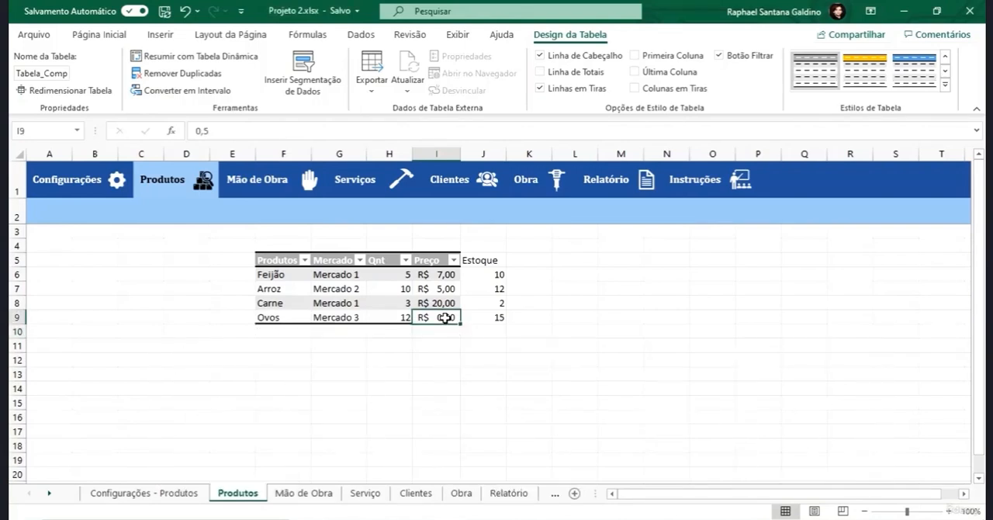
- Add the product Requeijão in F10, directly below Ovos
{"action": "key", "text": "Down"}
{"action": "key", "text": "Left"}
{"action": "key", "text": "Left"}
{"action": "key", "text": "Left"}
{"action": "key", "text": "Left"}
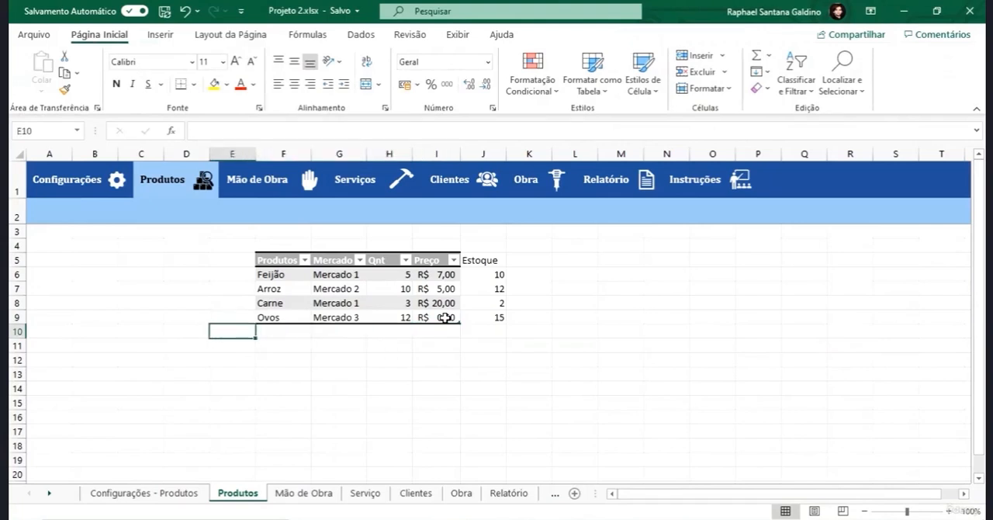
{"action": "key", "text": "Right"}
{"action": "type", "text": "Requeijão"}
{"action": "key", "text": "Return"}
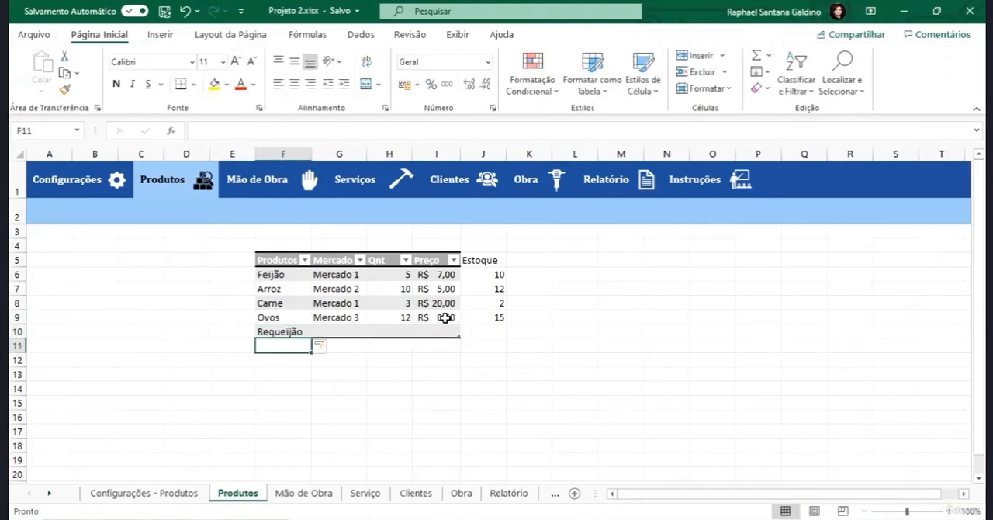
- Turn on the product table's totals row and show the table design options
{"action": "left_click", "coordinate": [445, 317]}
{"action": "key", "text": "ctrl+shift+t"}
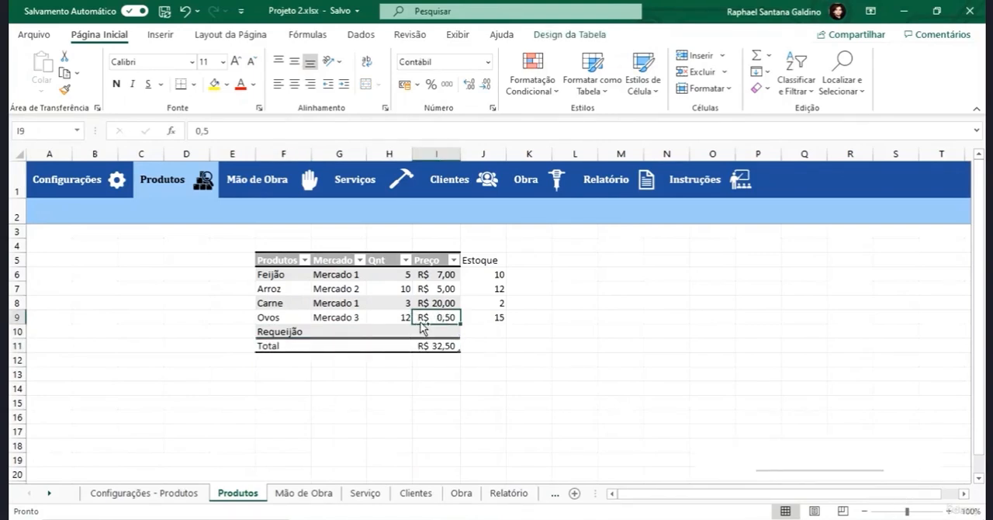
{"action": "left_click", "coordinate": [584, 34]}
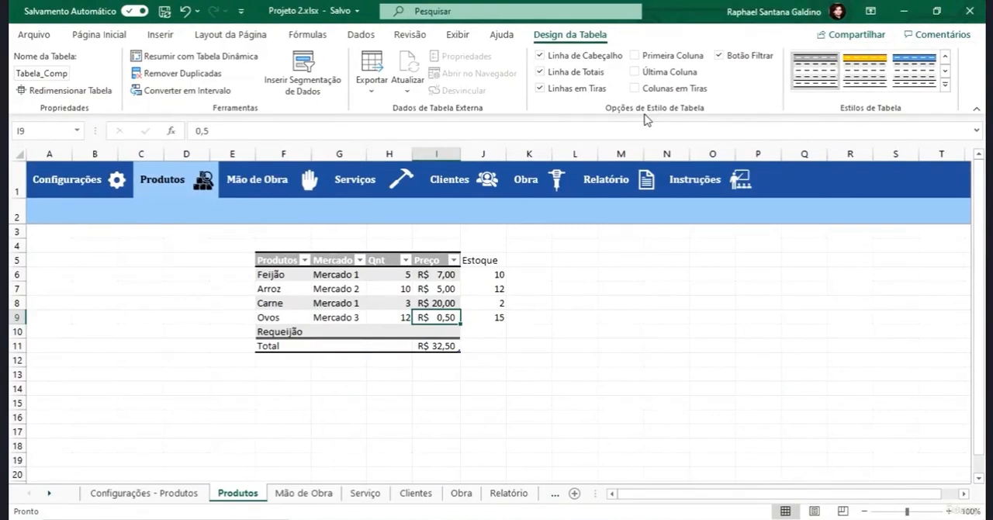
- Browse the totals row functions for the Mercado column in G11, search the further functions for somase, and cancel
{"action": "left_click", "coordinate": [339, 346]}
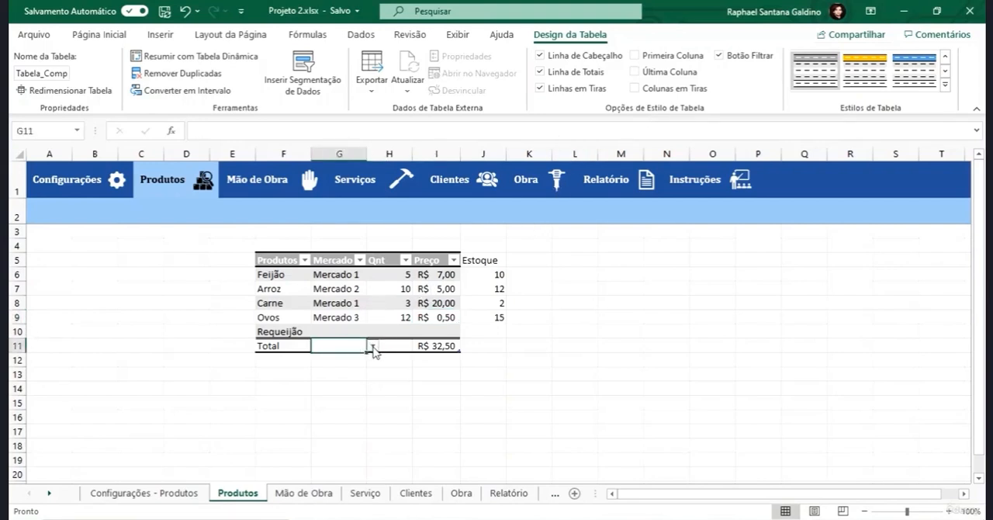
{"action": "left_click", "coordinate": [374, 347]}
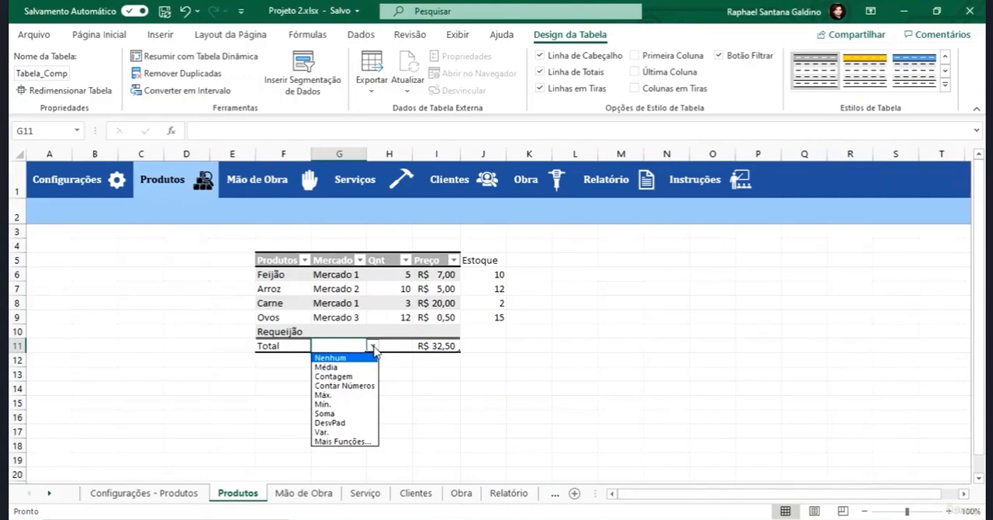
{"action": "left_click", "coordinate": [345, 441]}
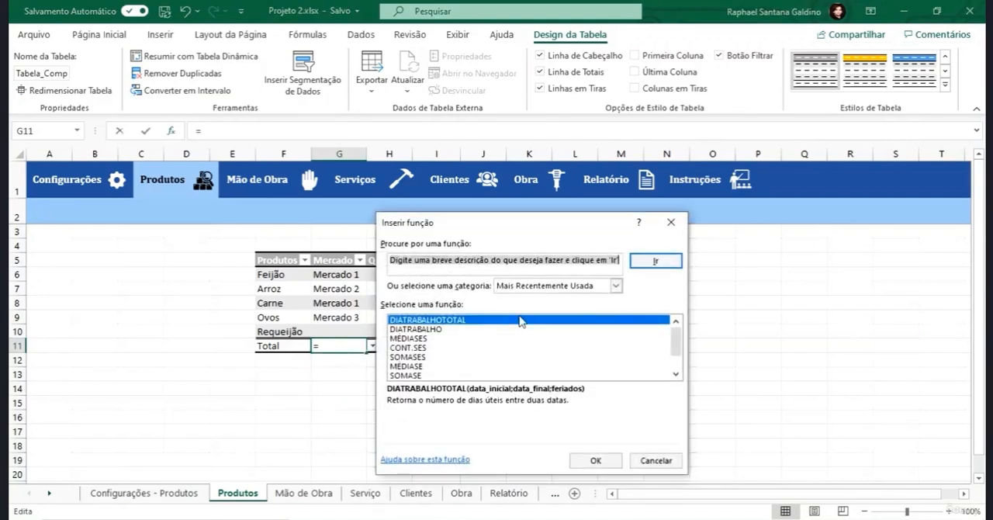
{"action": "type", "text": "somase"}
{"action": "key", "text": "Return"}
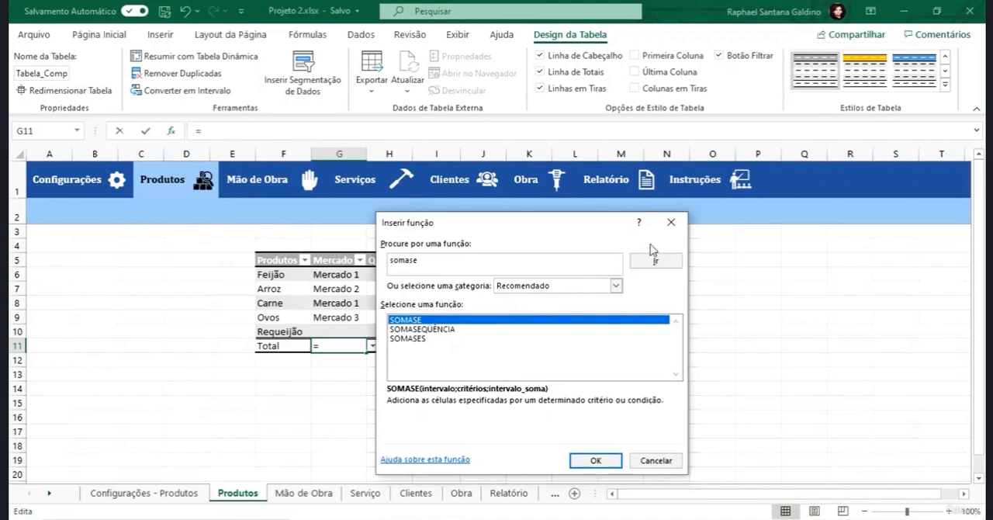
{"action": "left_click", "coordinate": [672, 223]}
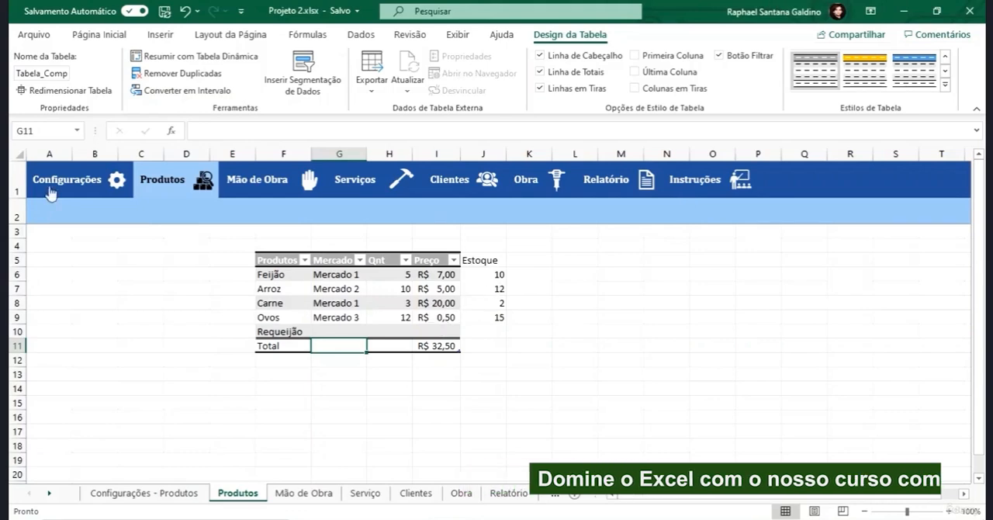
- Resize the product table to the range $F$5:$I$21 and check the added rows
{"action": "left_click", "coordinate": [43, 92]}
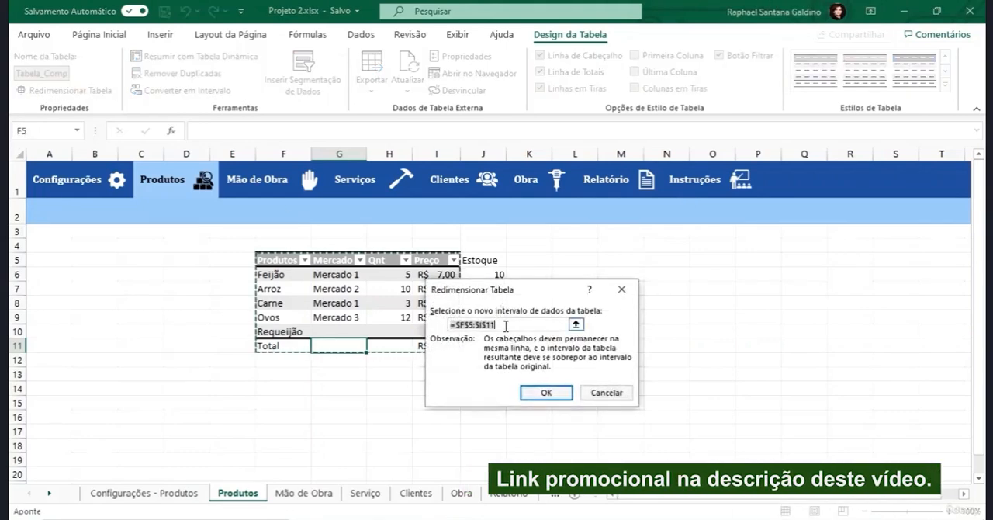
{"action": "left_click_drag", "start_coordinate": [503, 325], "coordinate": [487, 325]}
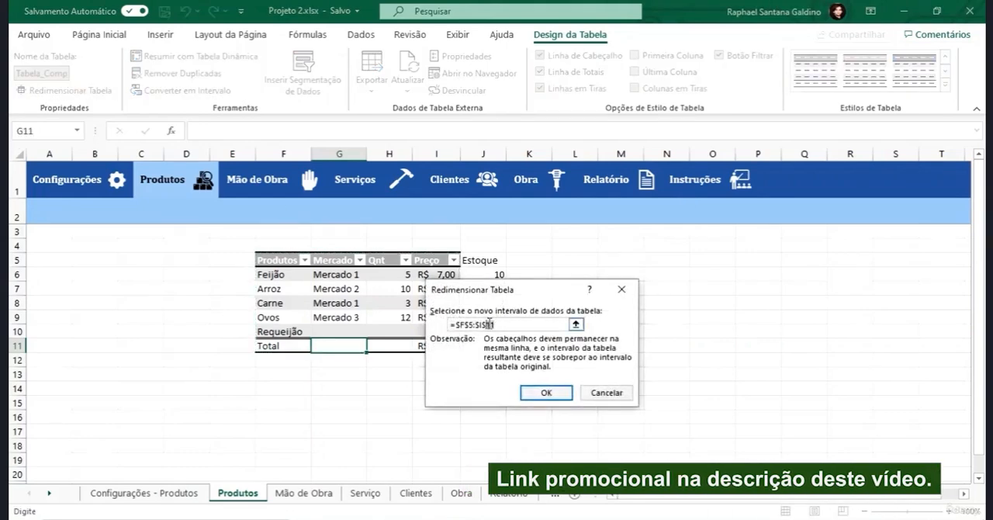
{"action": "left_click", "coordinate": [498, 324]}
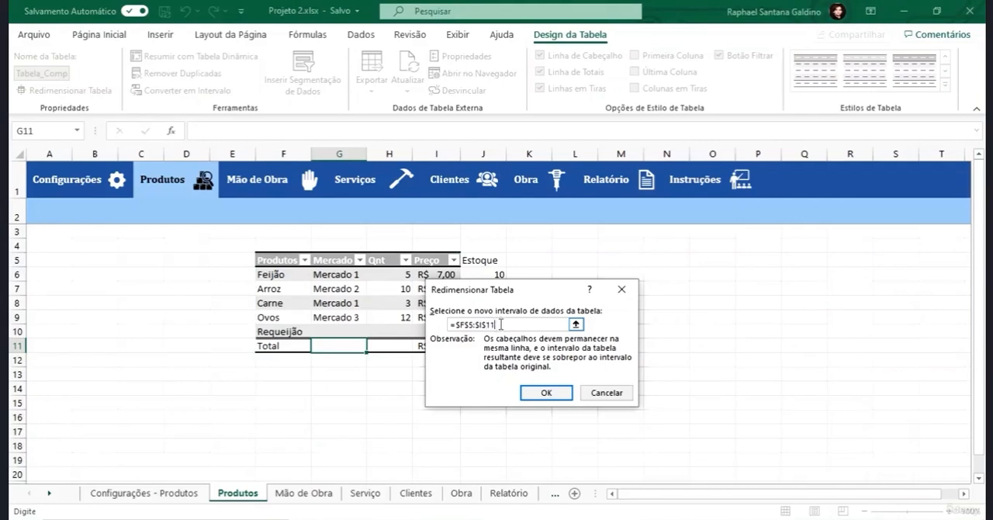
{"action": "key", "text": "BackSpace"}
{"action": "key", "text": "BackSpace"}
{"action": "type", "text": "21"}
{"action": "left_click", "coordinate": [530, 392]}
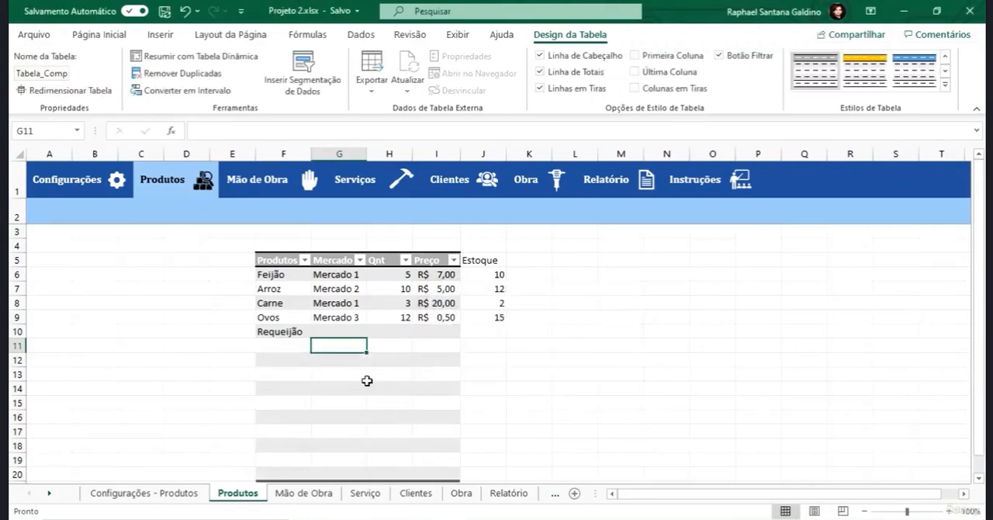
{"action": "scroll", "coordinate": [350, 365], "scroll_direction": "down", "scroll_amount": 1}
{"action": "left_click_drag", "start_coordinate": [288, 301], "coordinate": [288, 431]}
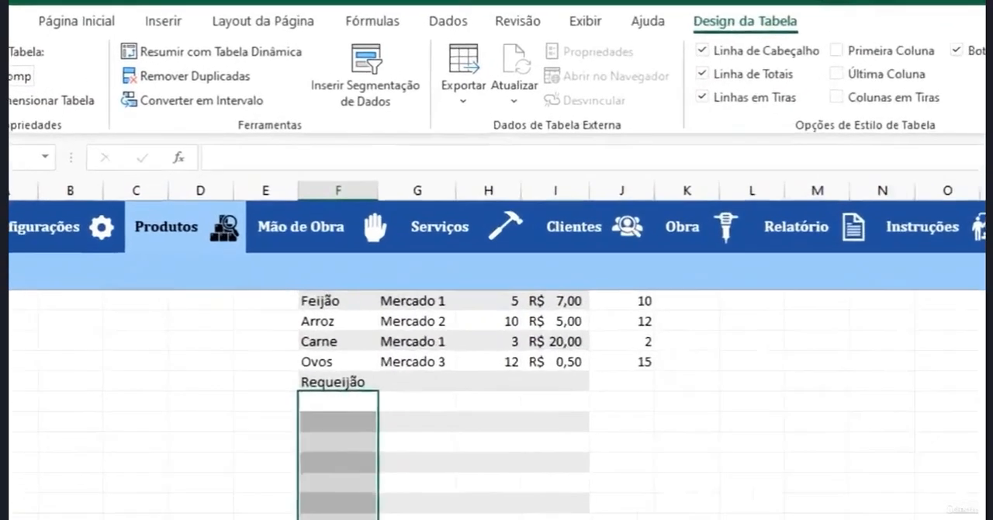
{"action": "scroll", "coordinate": [339, 508], "scroll_direction": "up", "scroll_amount": 1}
{"action": "left_click", "coordinate": [752, 518]}
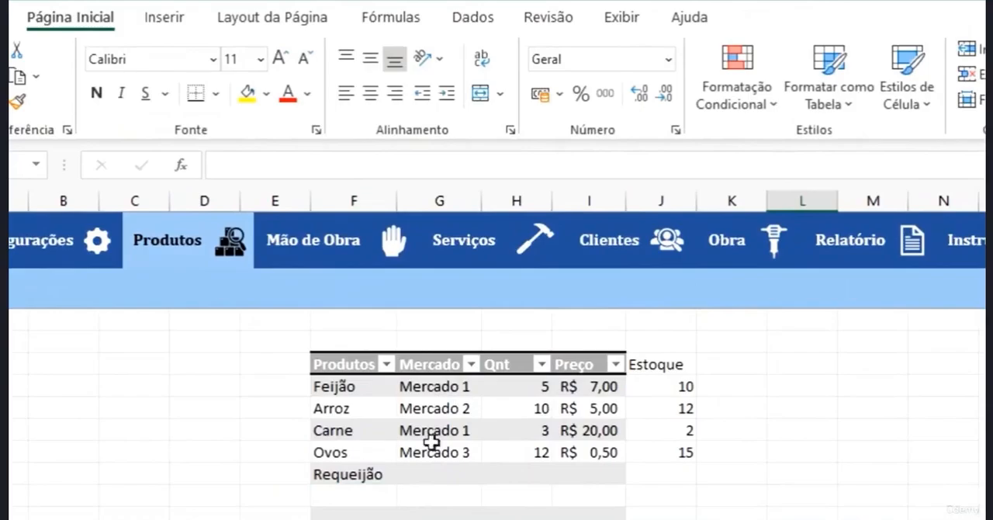
- Remove duplicate rows from the product table, comparing only the Produtos column
{"action": "left_click", "coordinate": [433, 450]}
{"action": "left_click", "coordinate": [786, 17]}
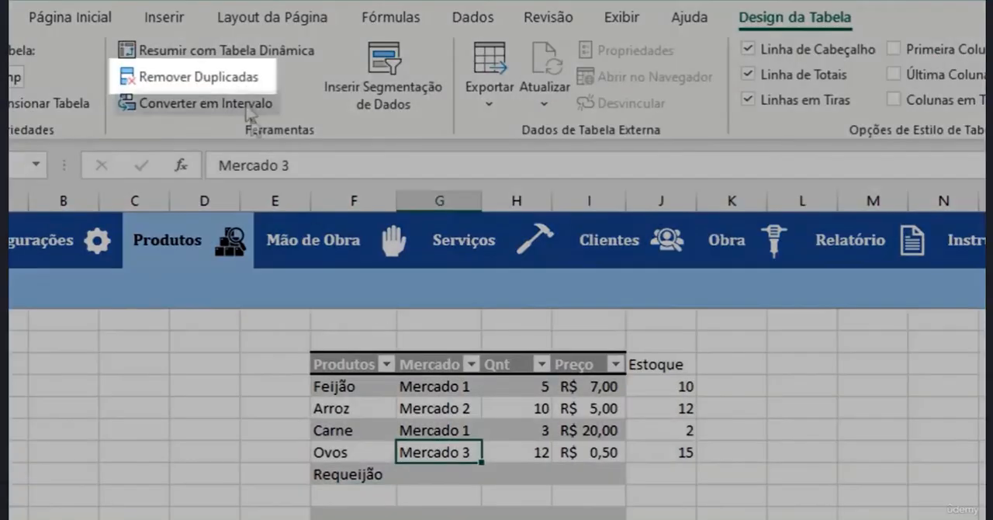
{"action": "left_click", "coordinate": [200, 75]}
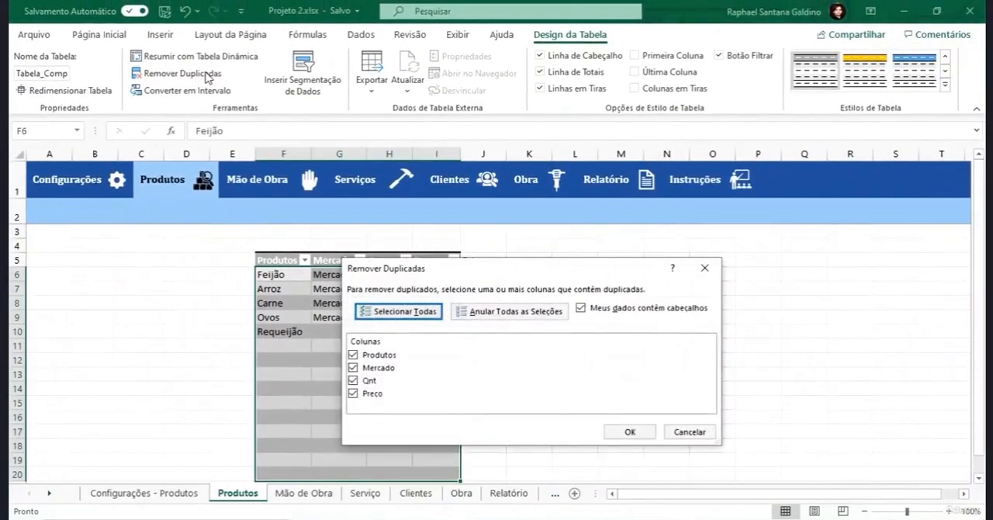
{"action": "left_click", "coordinate": [353, 367]}
{"action": "left_click", "coordinate": [353, 380]}
{"action": "left_click", "coordinate": [353, 394]}
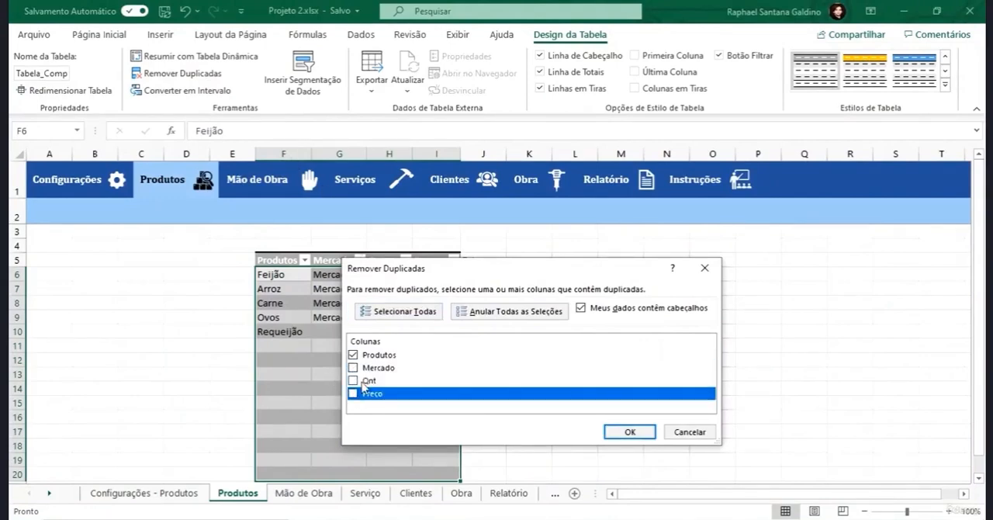
{"action": "left_click", "coordinate": [615, 433]}
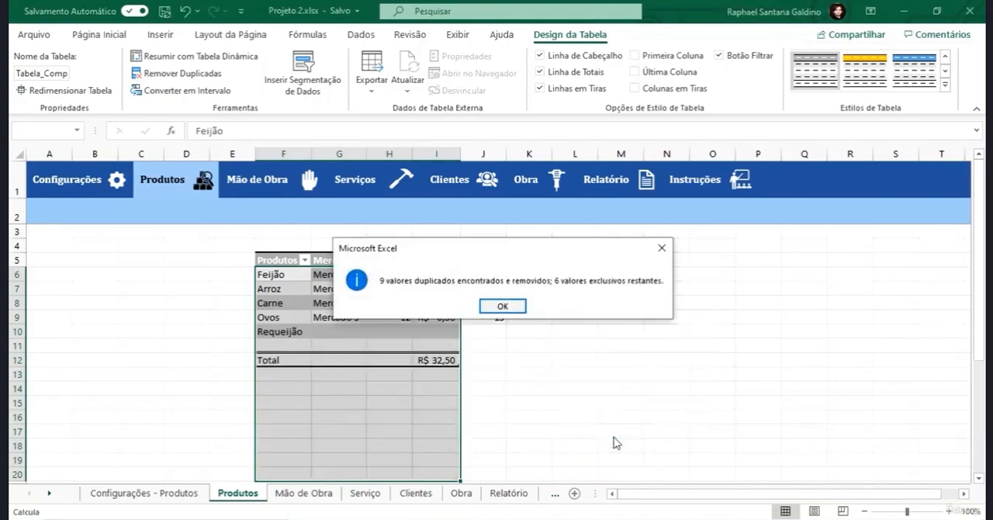
{"action": "left_click", "coordinate": [512, 307]}
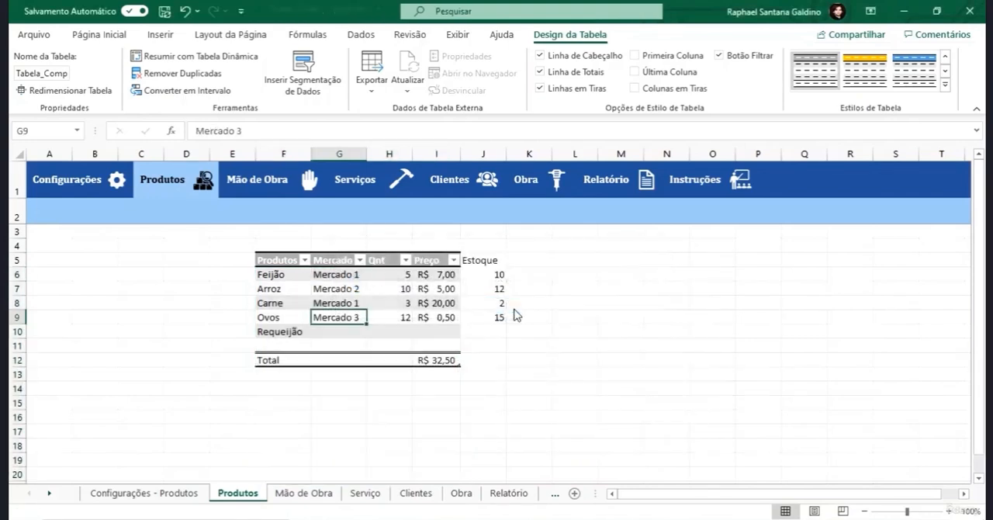
- Try converting the product table to a normal range, undo the conversion, and show the table design options again
{"action": "left_click", "coordinate": [290, 343]}
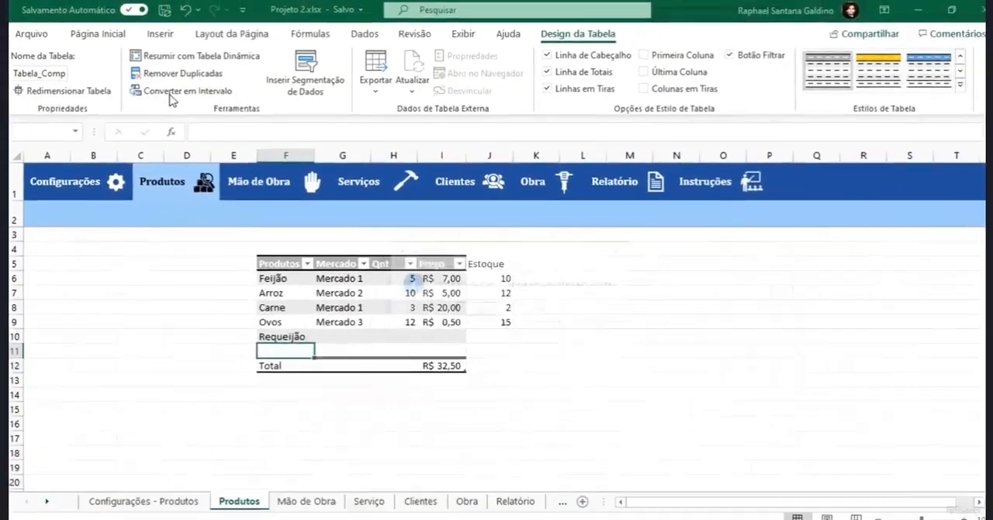
{"action": "left_click", "coordinate": [172, 93]}
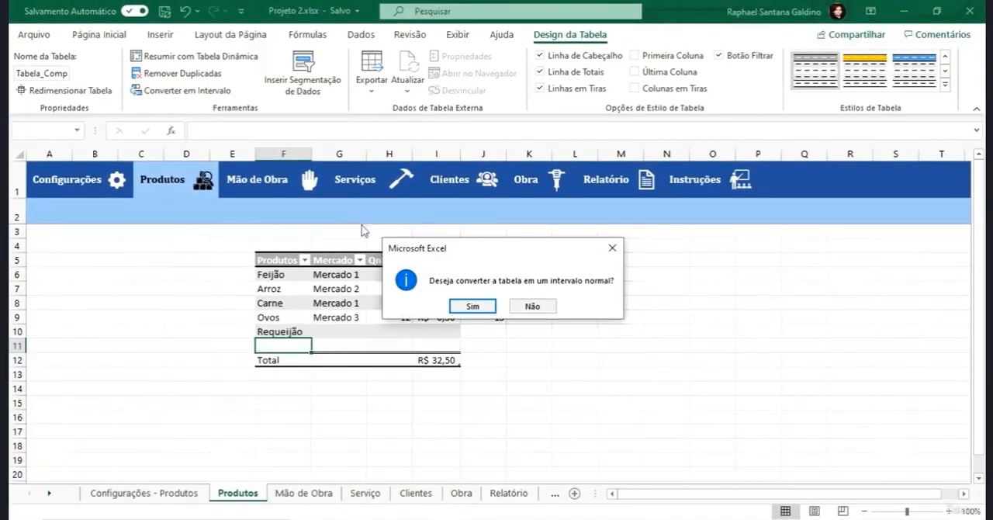
{"action": "left_click", "coordinate": [466, 305]}
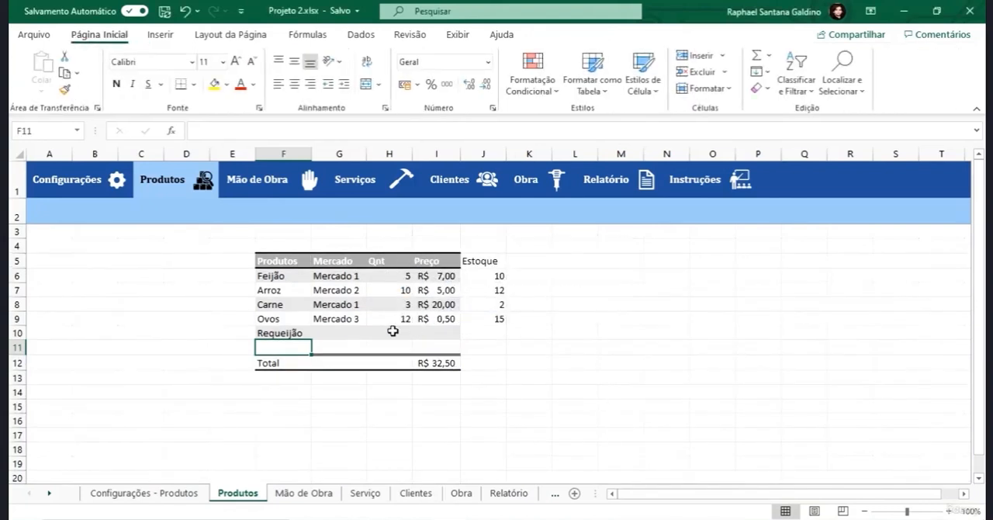
{"action": "left_click", "coordinate": [330, 304]}
{"action": "left_click", "coordinate": [279, 304]}
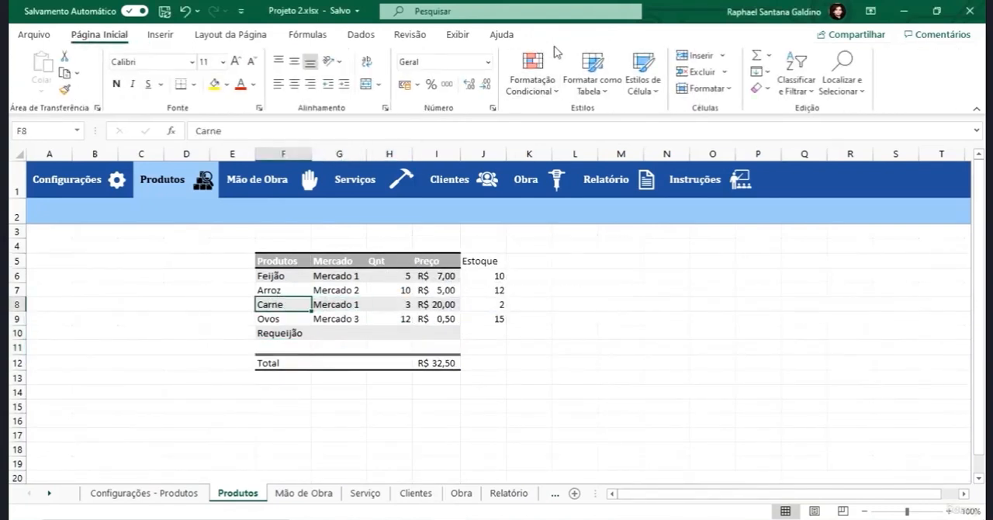
{"action": "left_click", "coordinate": [267, 320]}
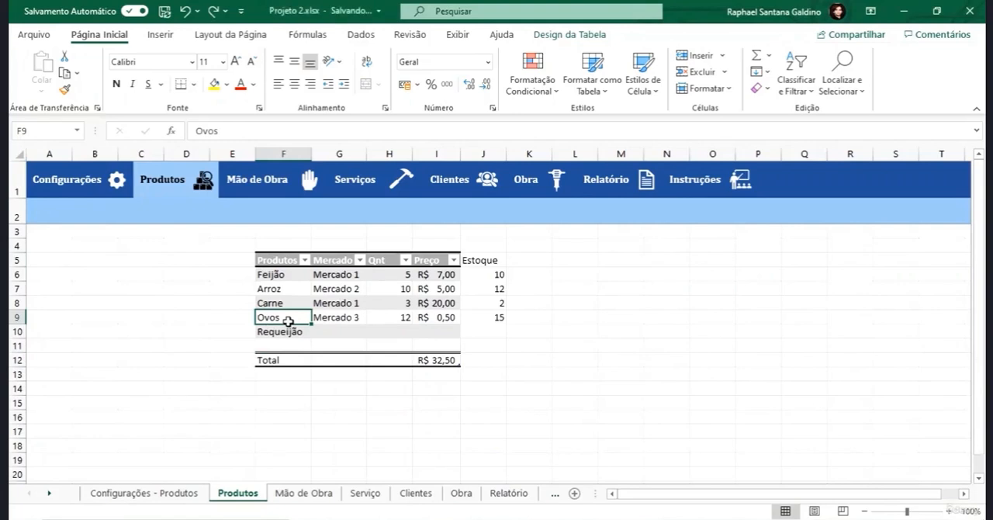
{"action": "left_click", "coordinate": [570, 34]}
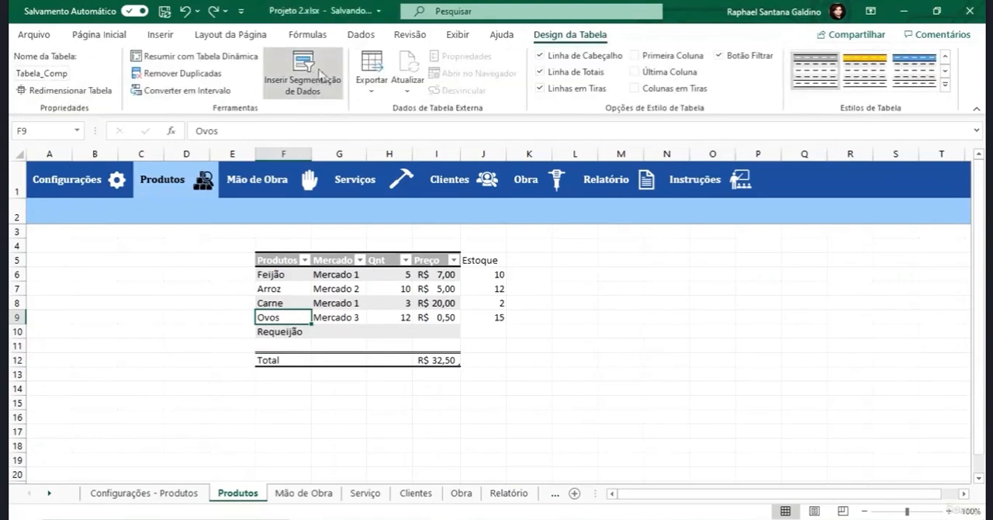